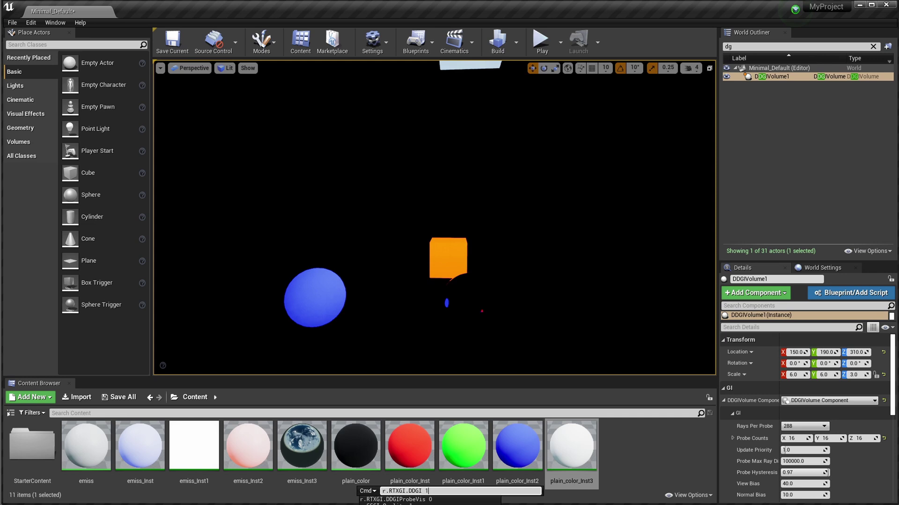
Step: Enable DDGI with r.RTXGI.DDGI 1 and sweep the corner spotlight from the blue to the red wall
{"action": "key", "text": "Return"}
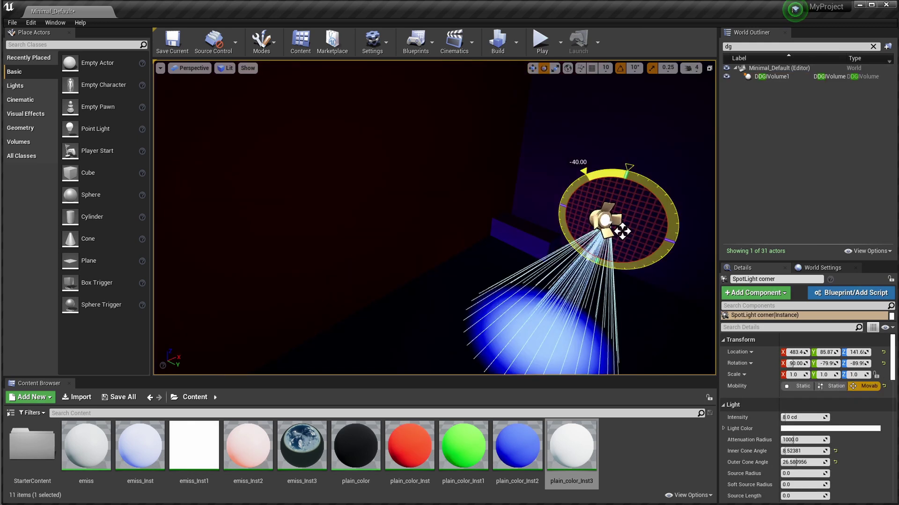
{"action": "left_click_drag", "start_coordinate": [609, 224], "coordinate": [623, 231]}
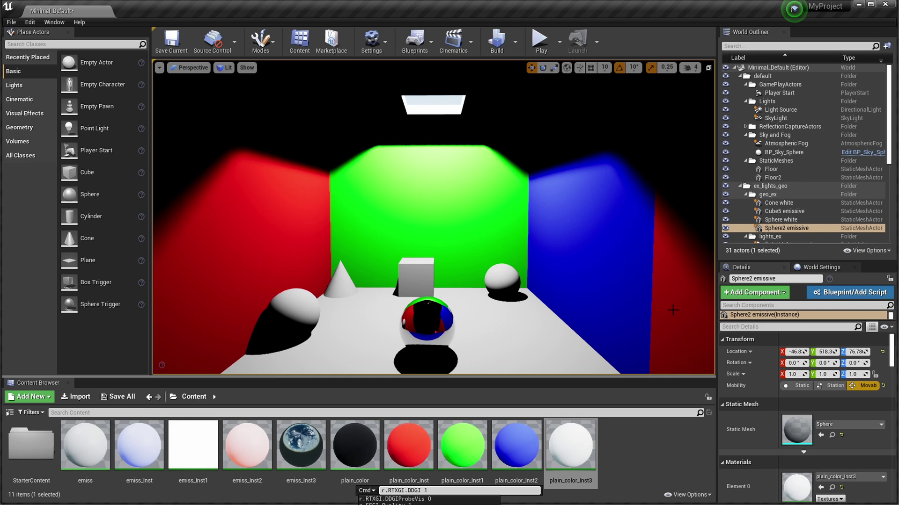
{"action": "key", "text": "Return"}
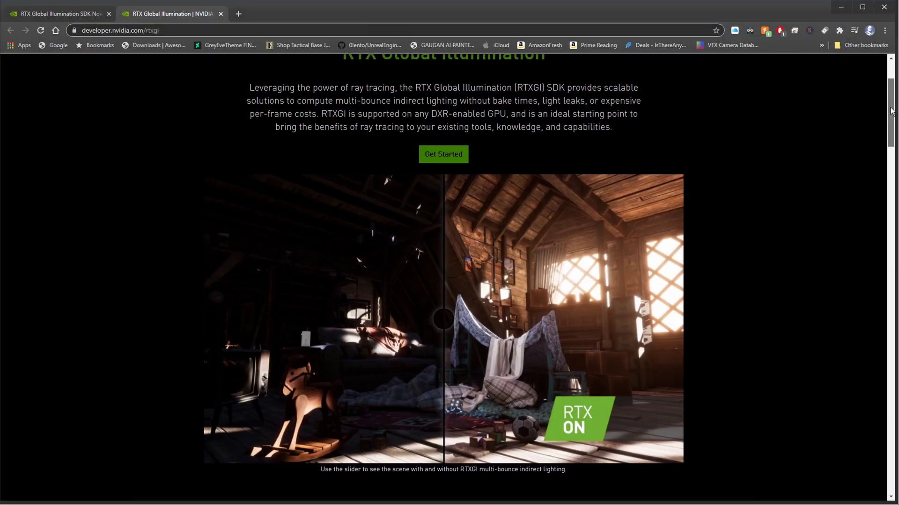
Step: Compare the scene with and without RTXGI, then highlight the Any DXR GPU feature description
{"action": "scroll", "coordinate": [891, 111], "scroll_direction": "down", "scroll_amount": 1}
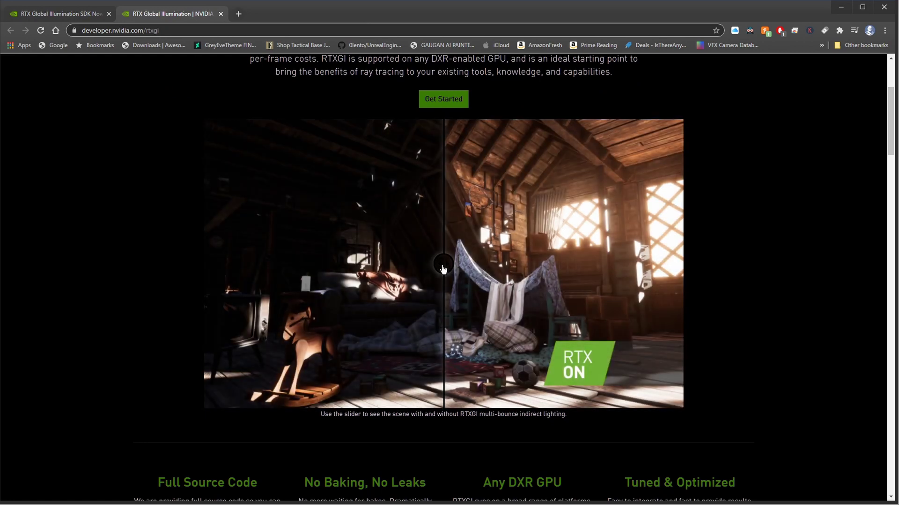
{"action": "mouse_move", "coordinate": [443, 268]}
{"action": "left_mouse_down"}
{"action": "mouse_move", "coordinate": [204, 276]}
{"action": "mouse_move", "coordinate": [625, 265]}
{"action": "mouse_move", "coordinate": [749, 325]}
{"action": "mouse_move", "coordinate": [482, 286]}
{"action": "mouse_move", "coordinate": [206, 276]}
{"action": "mouse_move", "coordinate": [677, 290]}
{"action": "mouse_move", "coordinate": [448, 276]}
{"action": "left_mouse_up"}
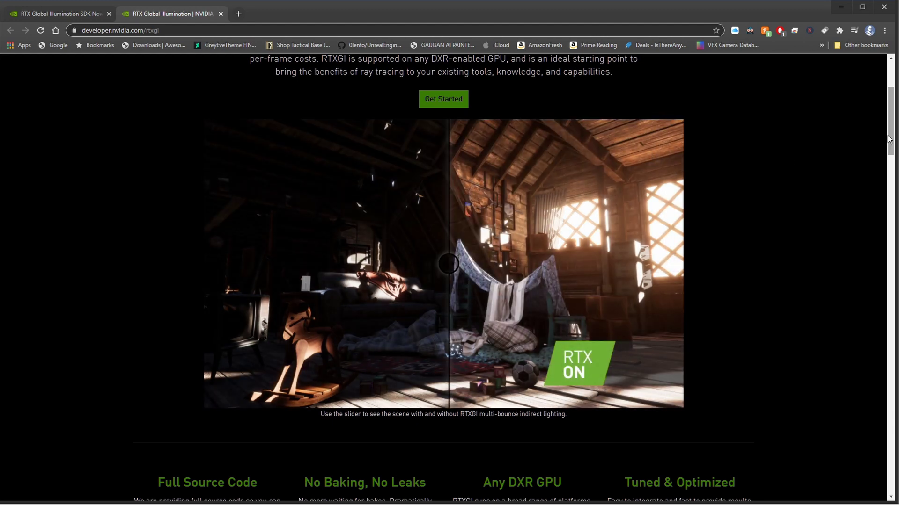
{"action": "left_click_drag", "start_coordinate": [889, 139], "coordinate": [891, 192]}
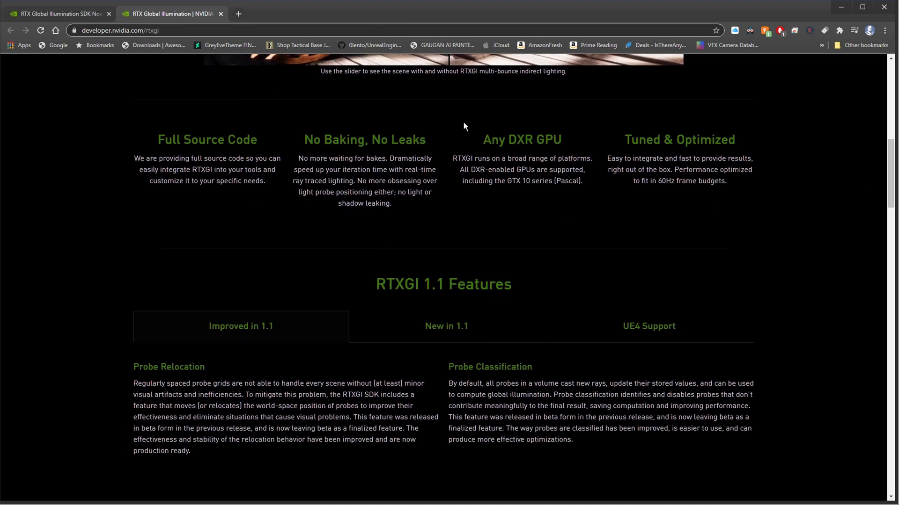
{"action": "left_click_drag", "start_coordinate": [482, 140], "coordinate": [586, 181]}
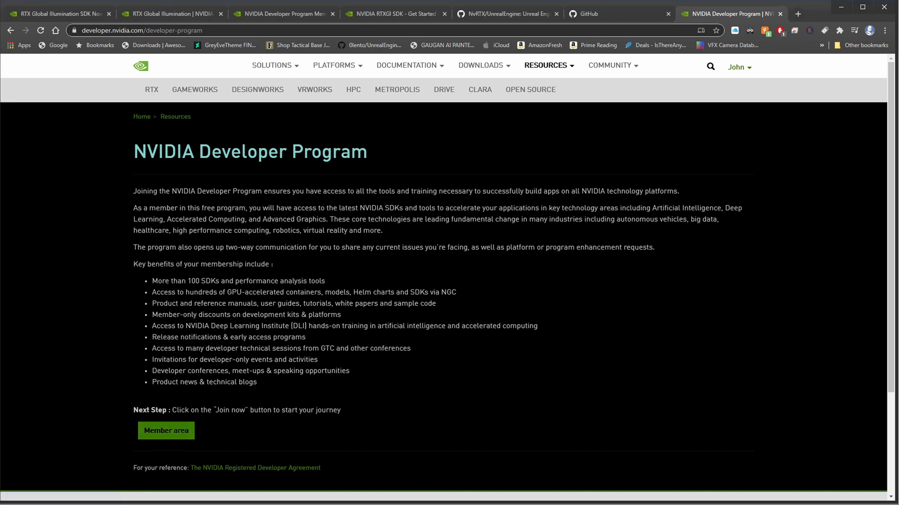
Step: Highlight the Developer Program's Join now instruction and scroll through the RTXGI SDK request form
{"action": "left_click_drag", "start_coordinate": [213, 410], "coordinate": [248, 411]}
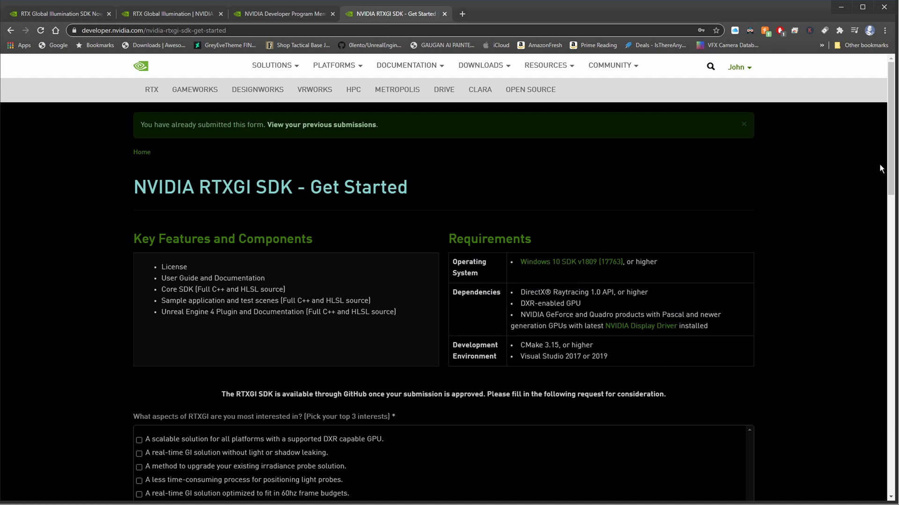
{"action": "scroll", "coordinate": [884, 170], "scroll_direction": "down", "scroll_amount": 1}
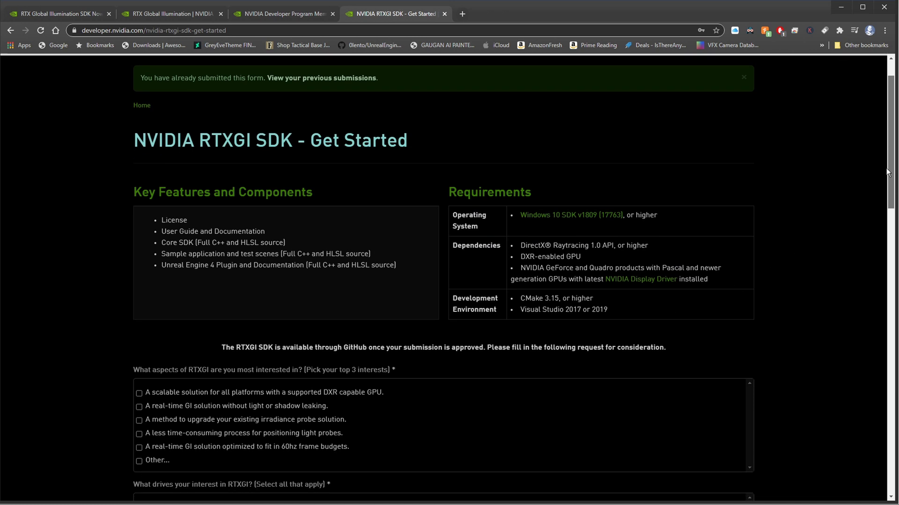
{"action": "left_click_drag", "start_coordinate": [887, 172], "coordinate": [854, 433]}
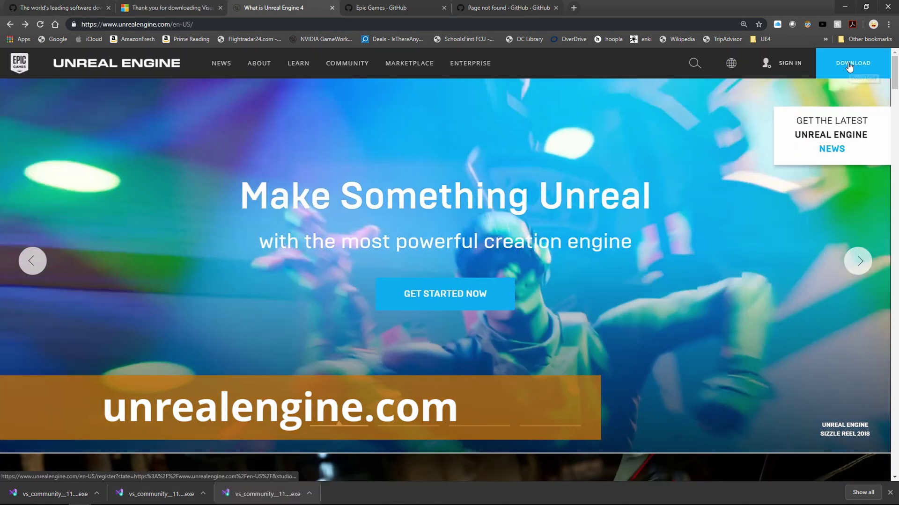
Step: Start the Unreal Engine download sign-up, then return to the GitHub sign-up page
{"action": "left_click", "coordinate": [847, 71]}
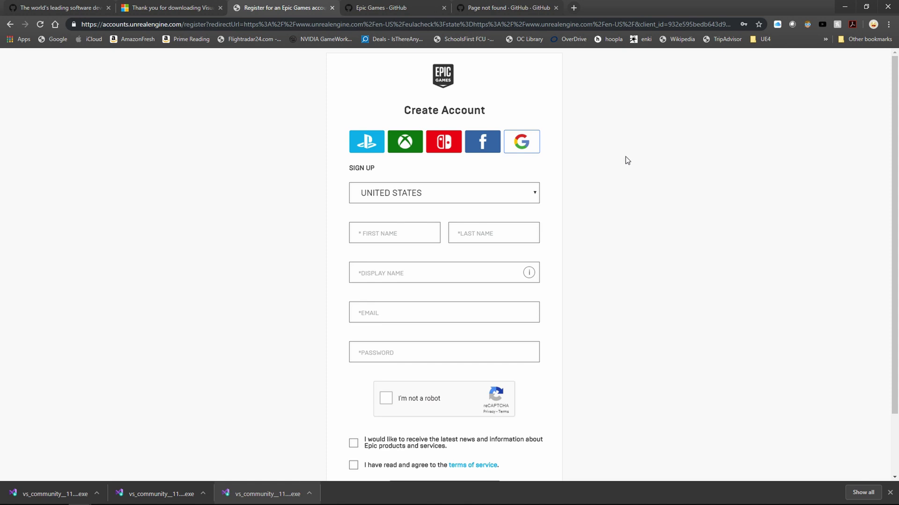
{"action": "left_click", "coordinate": [54, 8]}
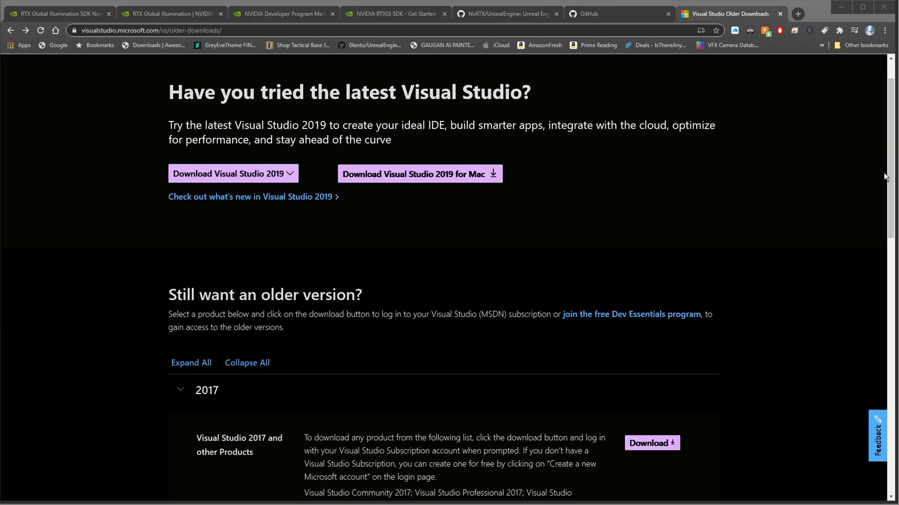
Step: Expand the 2017 section of older downloads and download Visual Studio 2017
{"action": "scroll", "coordinate": [894, 172], "scroll_direction": "down", "scroll_amount": 4}
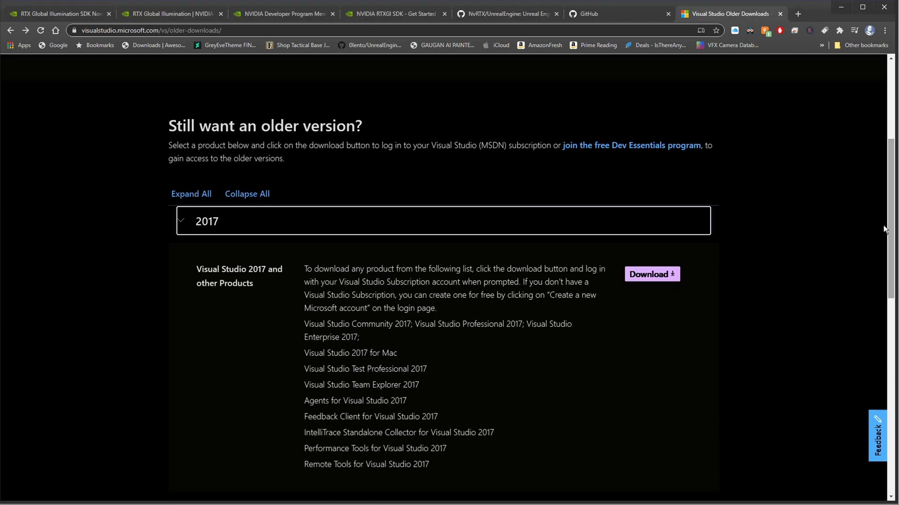
{"action": "left_click", "coordinate": [181, 225]}
{"action": "left_click", "coordinate": [182, 226]}
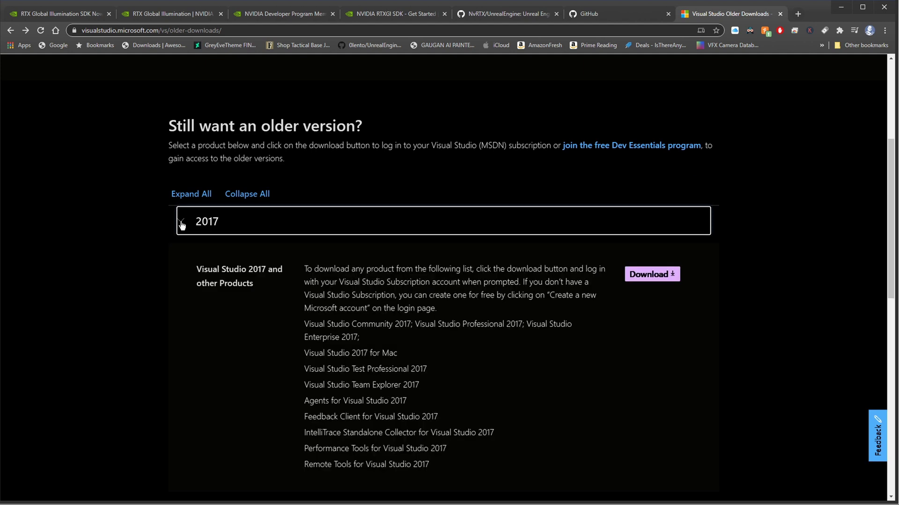
{"action": "left_click", "coordinate": [643, 281]}
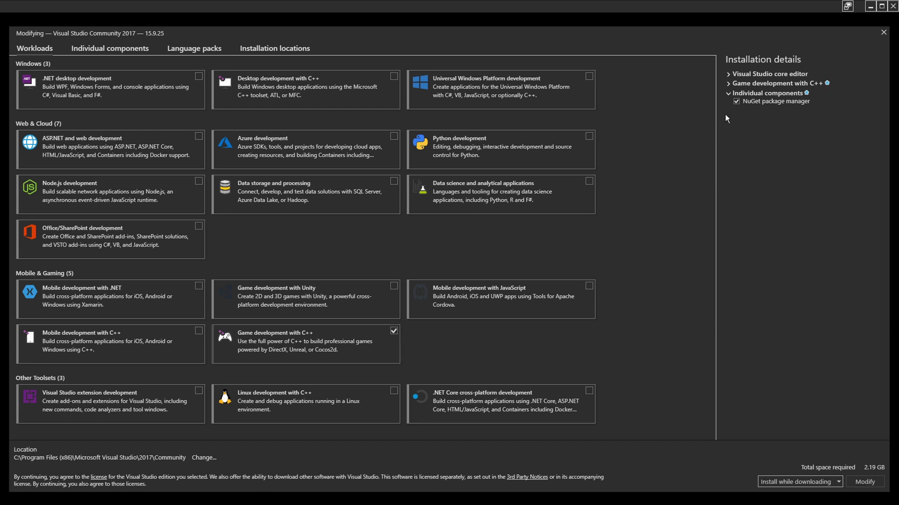
Step: Show the Game development with C++ components and scroll through the Individual components list
{"action": "left_click", "coordinate": [729, 84]}
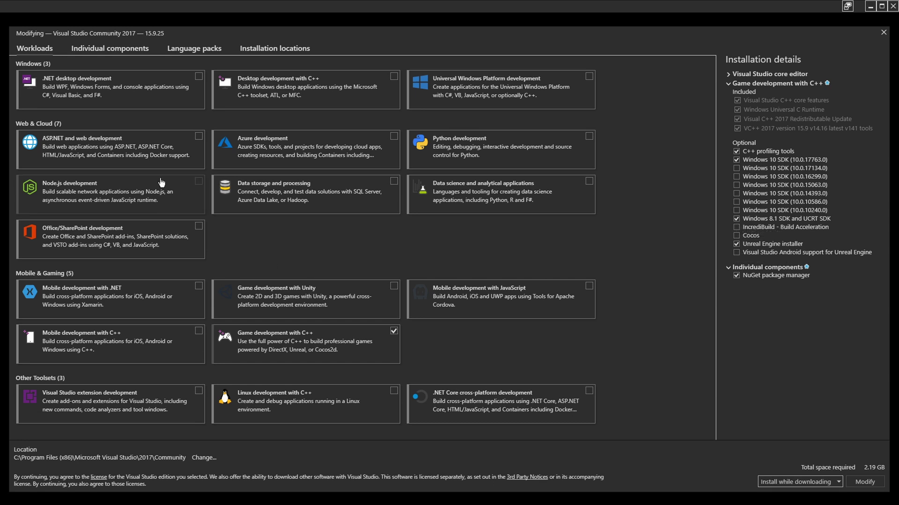
{"action": "left_click", "coordinate": [146, 55]}
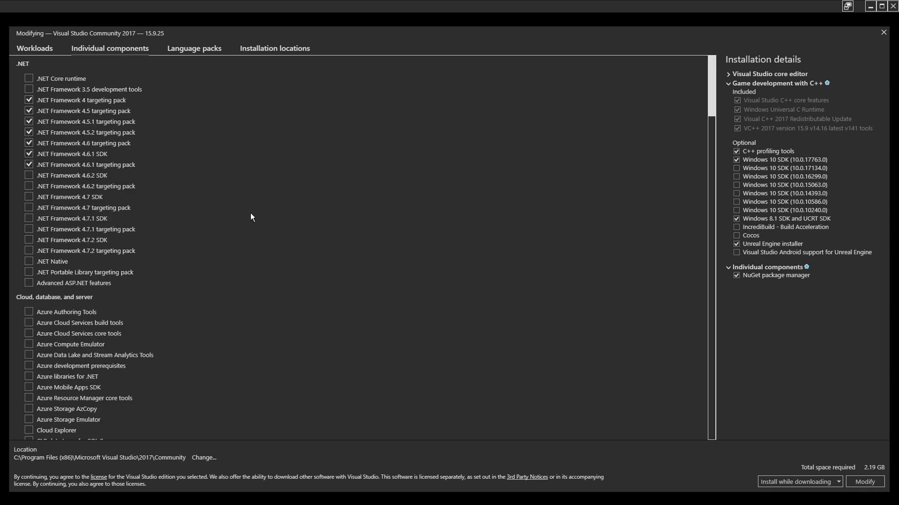
{"action": "scroll", "coordinate": [255, 218], "scroll_direction": "down", "scroll_amount": 5}
{"action": "scroll", "coordinate": [255, 218], "scroll_direction": "down", "scroll_amount": 7}
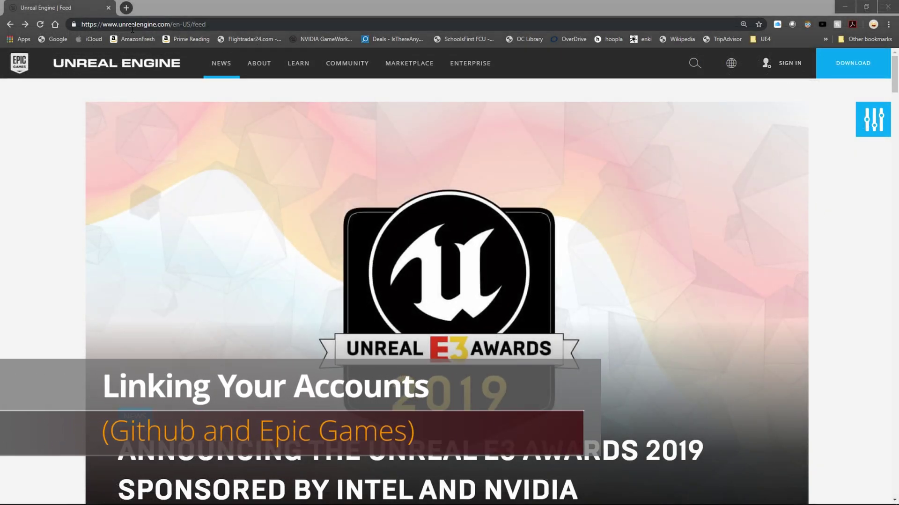
Step: Sign in to the Epic Games account and go to its Connected Accounts page
{"action": "left_click", "coordinate": [781, 63]}
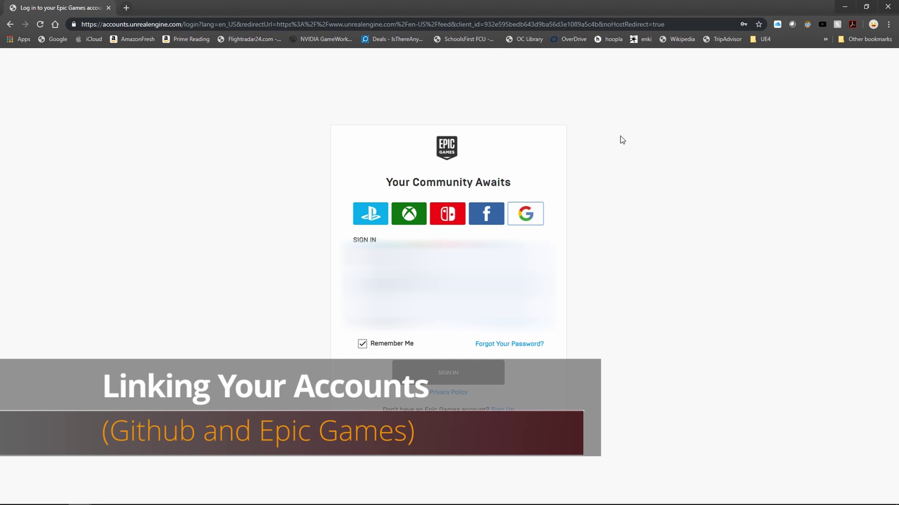
{"action": "left_click", "coordinate": [436, 373]}
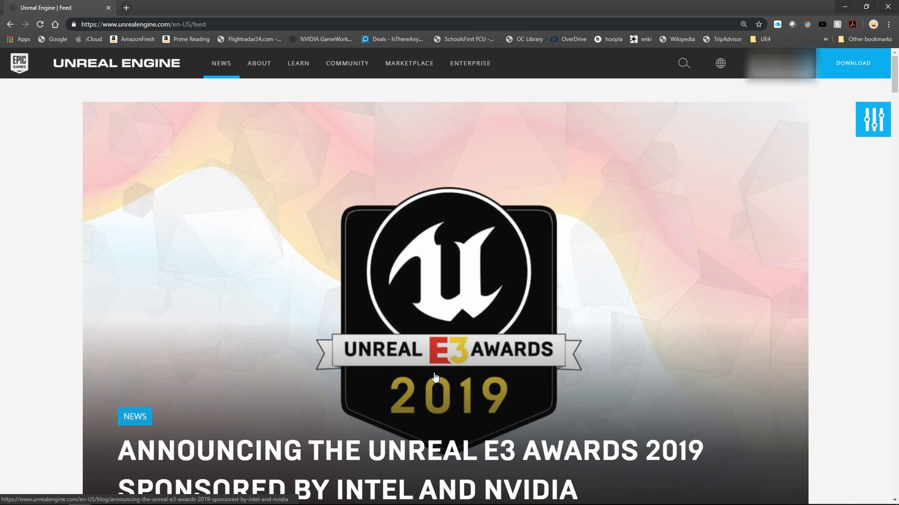
{"action": "mouse_move", "coordinate": [780, 65]}
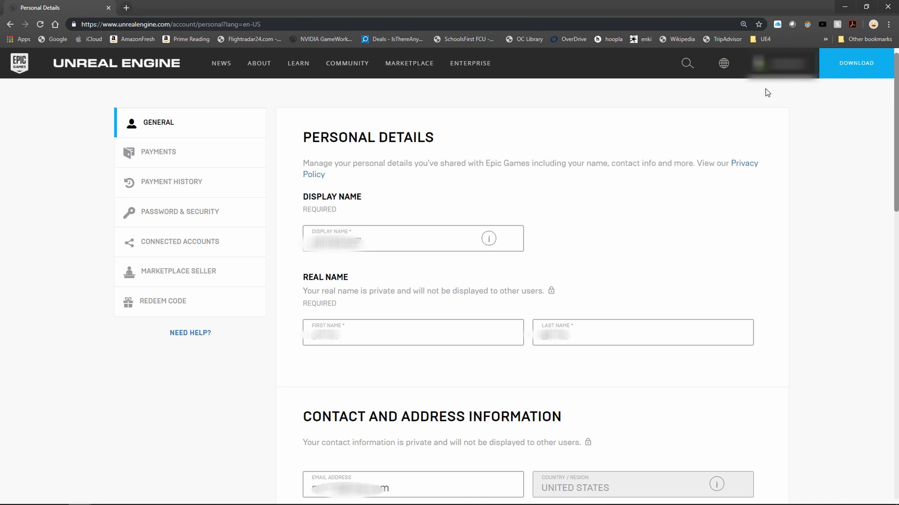
{"action": "left_click", "coordinate": [186, 242]}
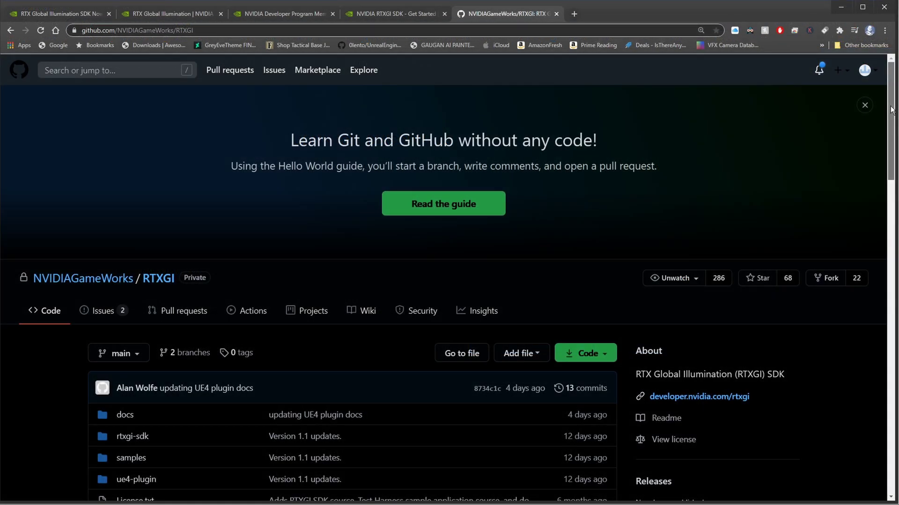
Step: Review the RTXGI in Unreal Engine 4 notes and download the RTXGI repository as a ZIP
{"action": "left_click_drag", "start_coordinate": [892, 110], "coordinate": [883, 435]}
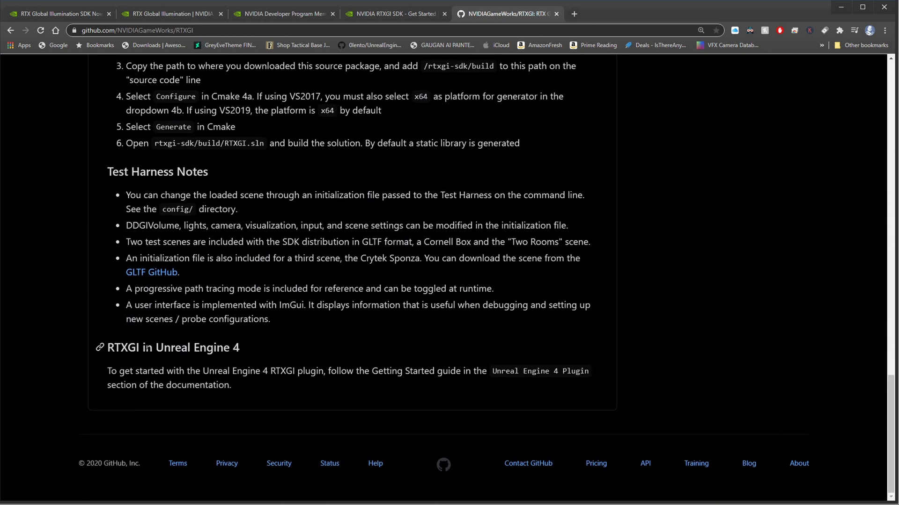
{"action": "left_click_drag", "start_coordinate": [107, 348], "coordinate": [261, 389]}
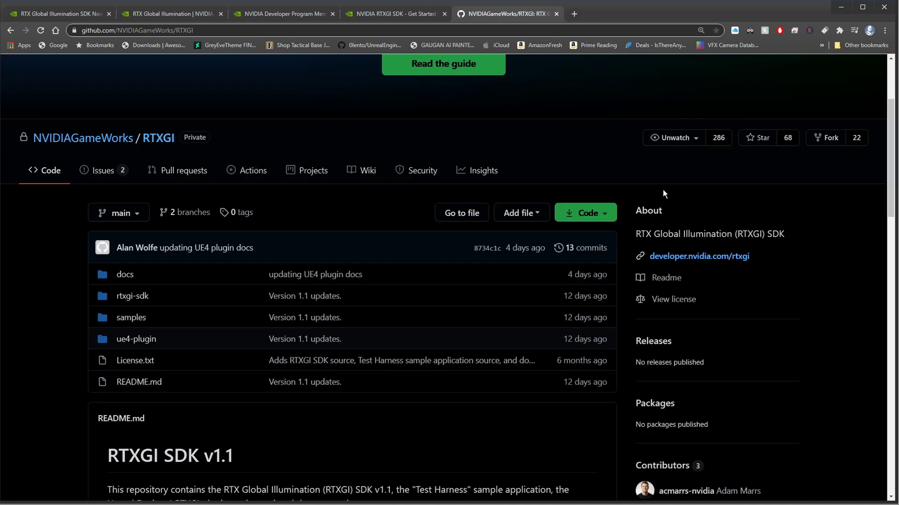
{"action": "left_click", "coordinate": [607, 214]}
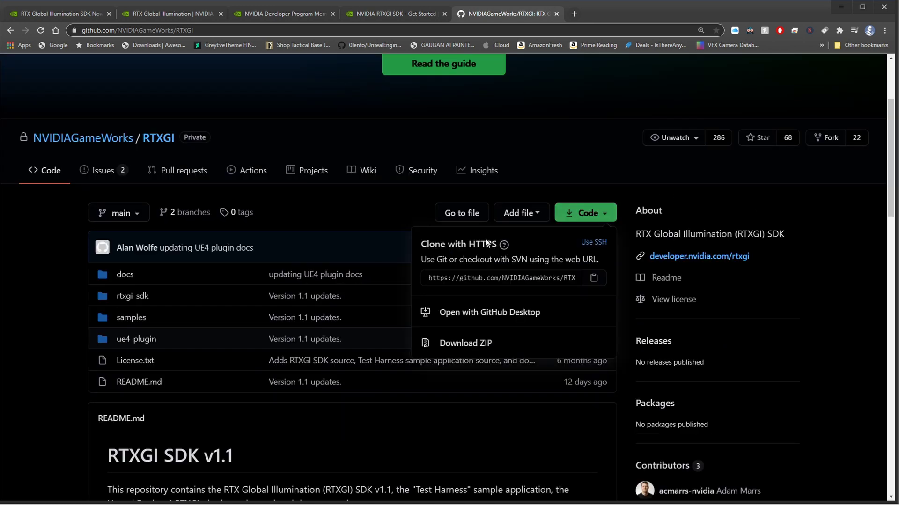
{"action": "left_click", "coordinate": [453, 345]}
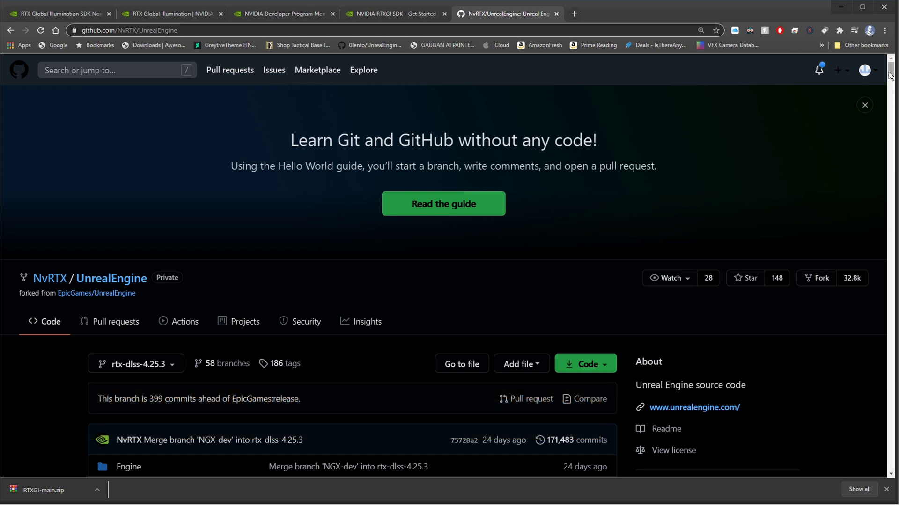
Step: Download the rtx-dlss-4.25.3 engine source from NvRTX/UnrealEngine as a ZIP
{"action": "left_click_drag", "start_coordinate": [891, 75], "coordinate": [887, 92]}
{"action": "left_click", "coordinate": [610, 118]}
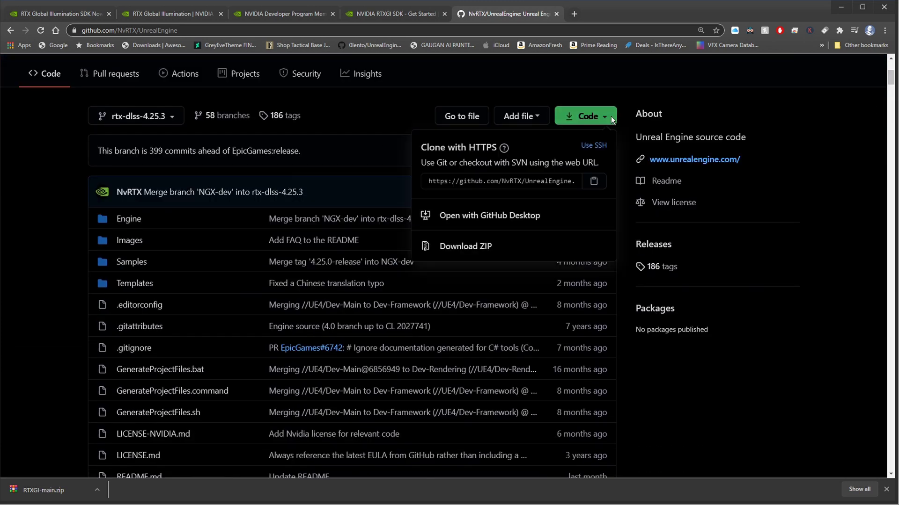
{"action": "left_click", "coordinate": [450, 251]}
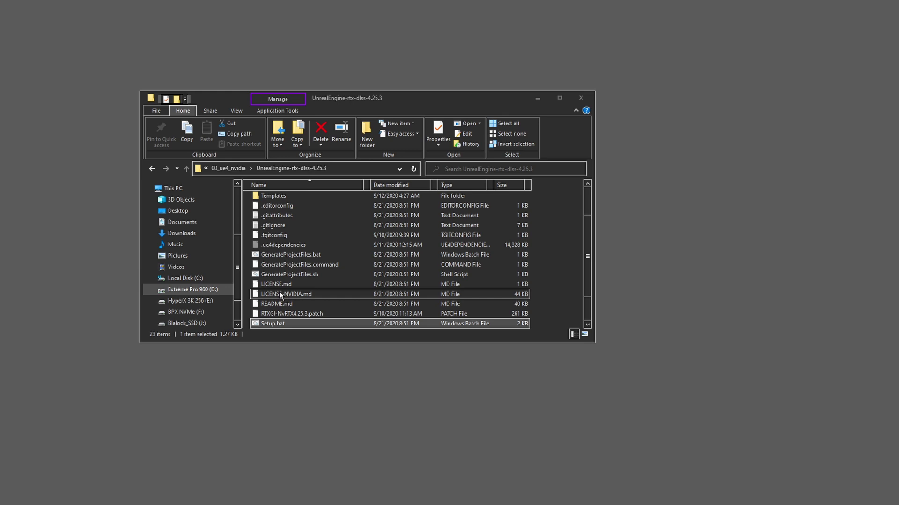
Step: Select GenerateProjectFiles.bat in the engine folder and scroll through its files
{"action": "left_click", "coordinate": [291, 256]}
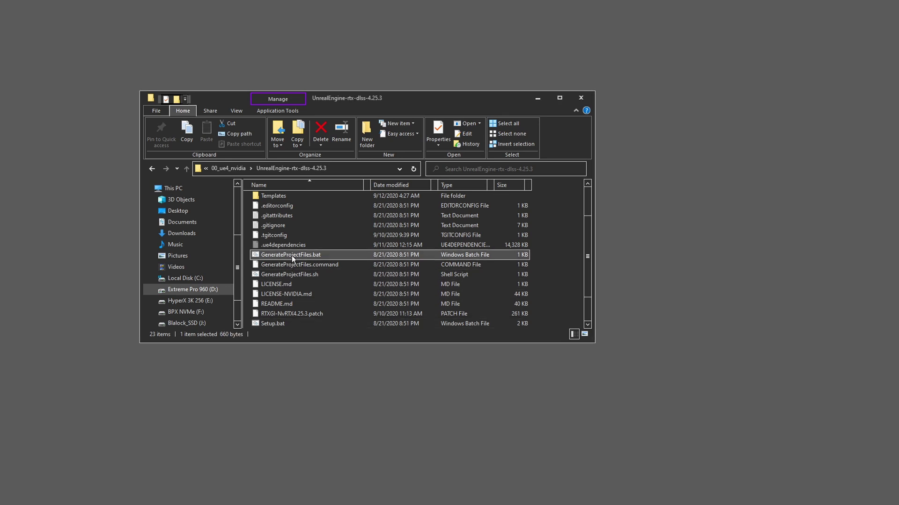
{"action": "scroll", "coordinate": [292, 256], "scroll_direction": "down", "scroll_amount": 1}
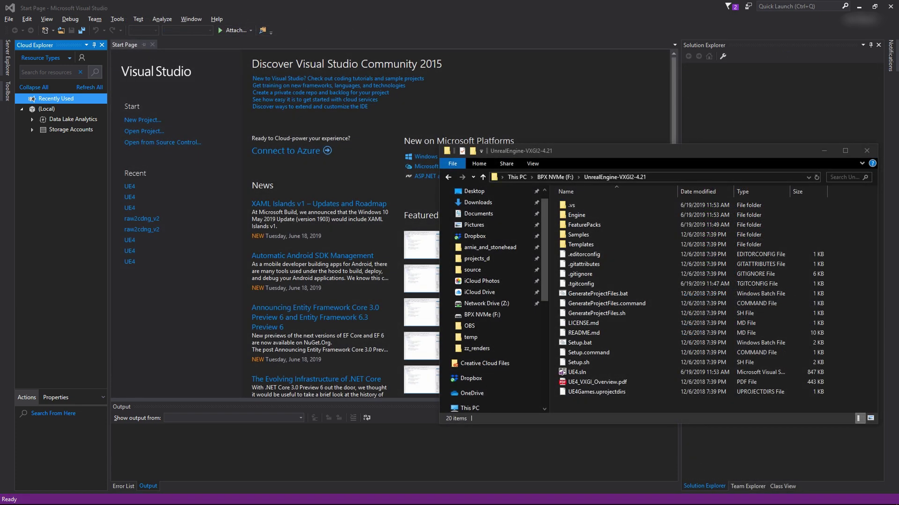
Step: Load UE4.sln from F:\UnrealEngine-VXGI2-4.21 into Visual Studio
{"action": "left_click", "coordinate": [660, 176]}
{"action": "key", "text": "ctrl+c"}
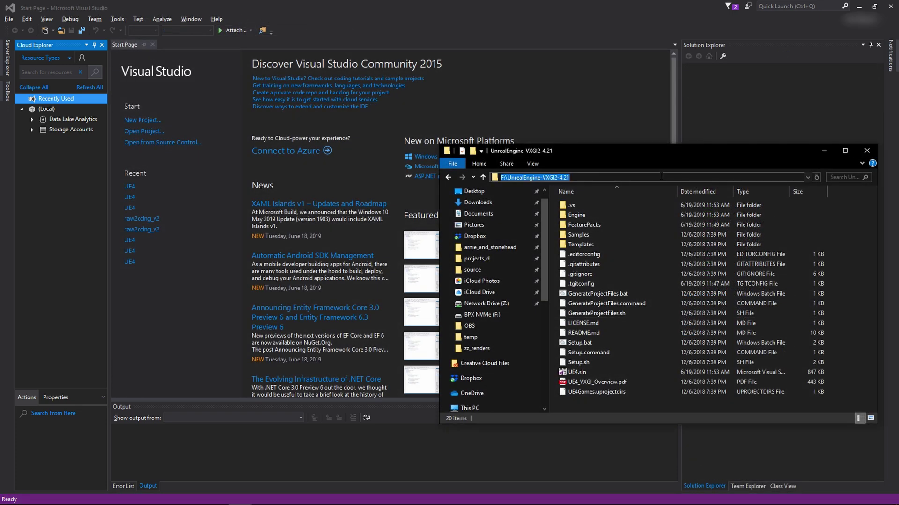
{"action": "left_click", "coordinate": [8, 19]}
{"action": "mouse_move", "coordinate": [28, 40]}
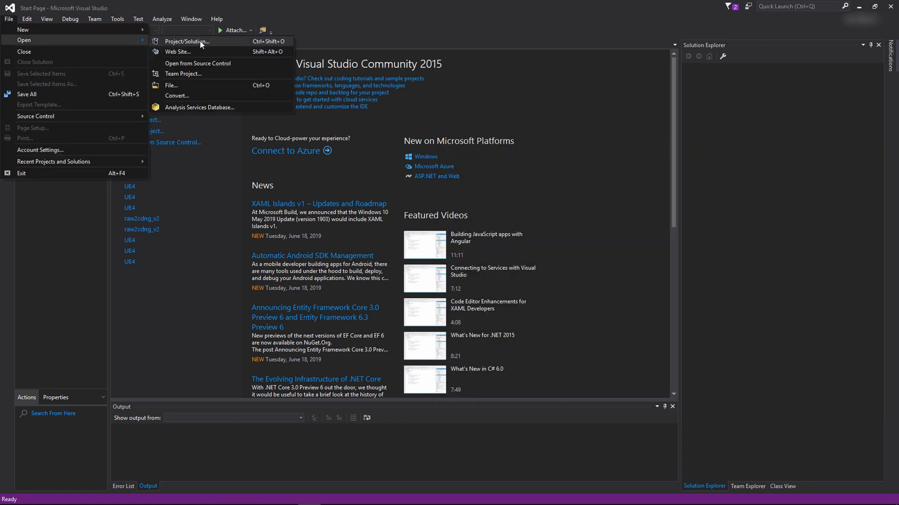
{"action": "left_click", "coordinate": [200, 41]}
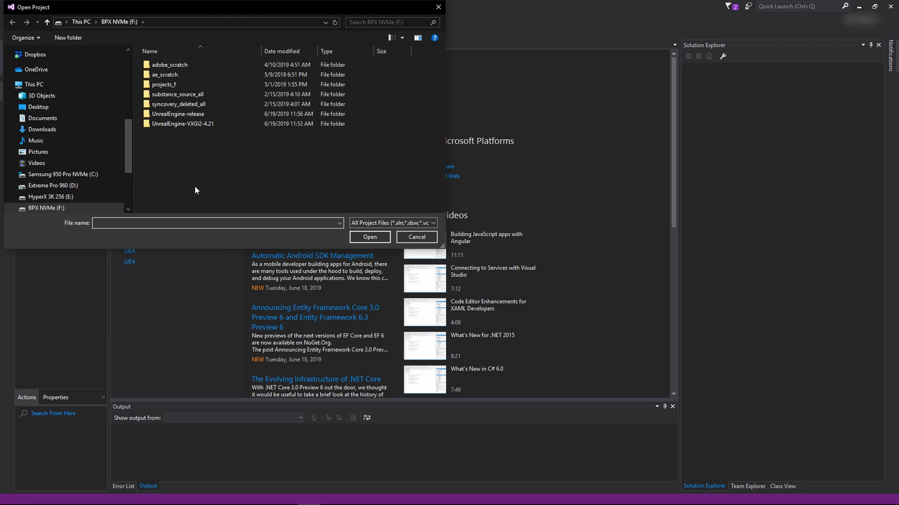
{"action": "key", "text": "ctrl+v"}
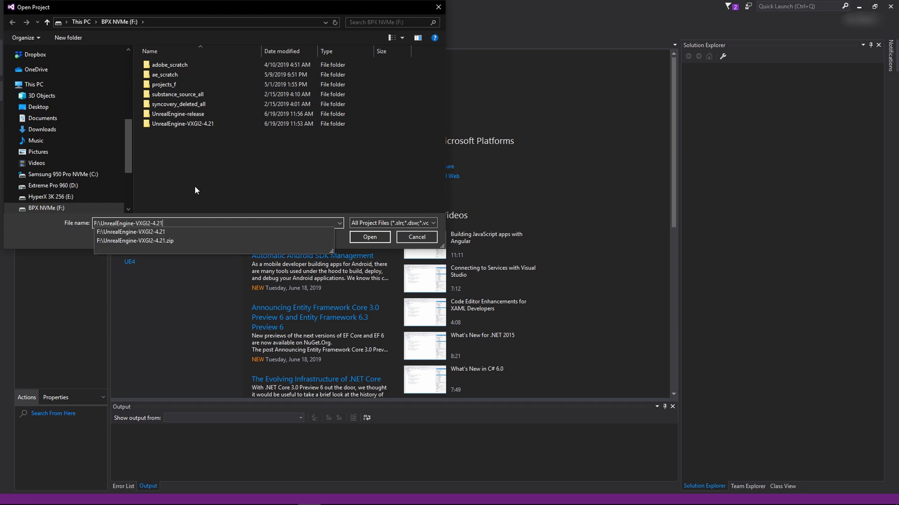
{"action": "key", "text": "Return"}
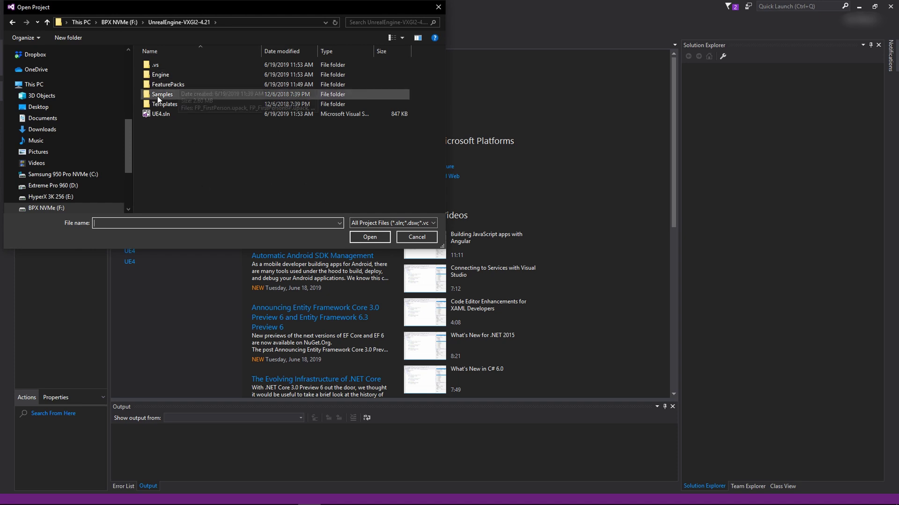
{"action": "left_click", "coordinate": [145, 117]}
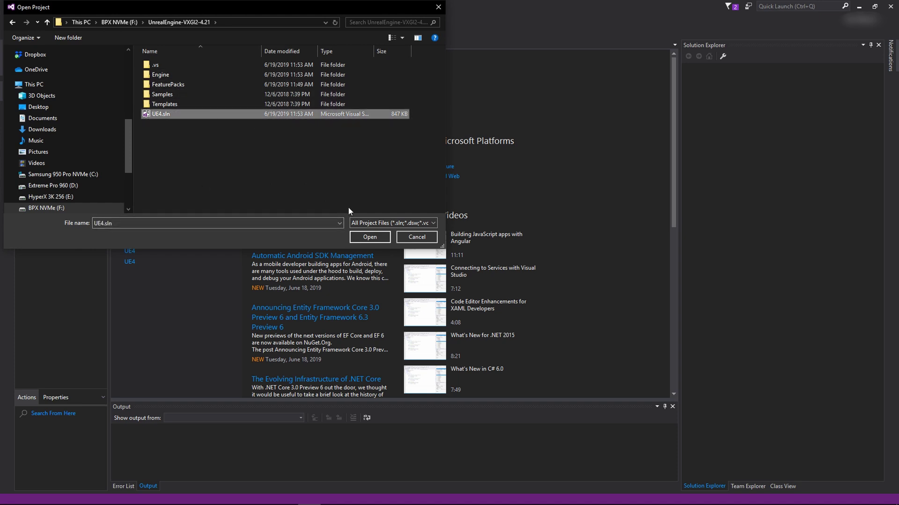
{"action": "left_click", "coordinate": [362, 237]}
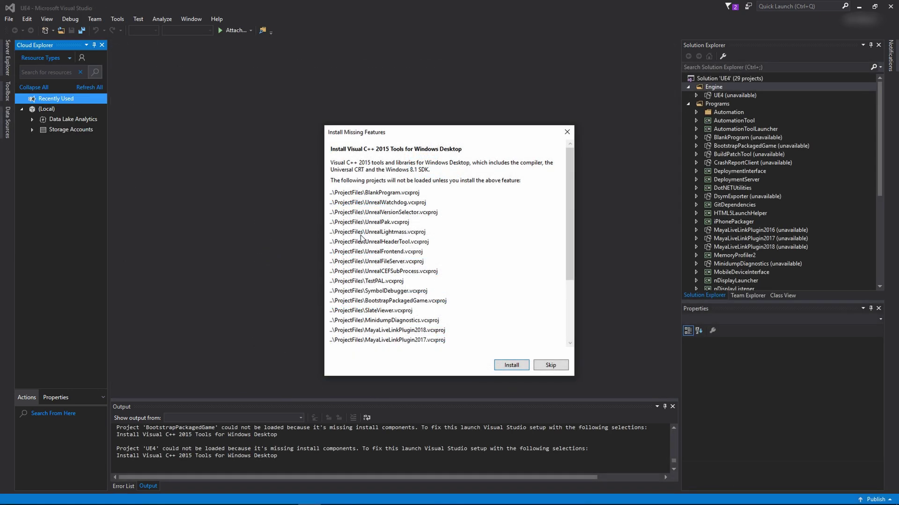
Step: Install the missing Visual C++ 2015 tools and keep the Development Editor configuration for Win64
{"action": "left_click", "coordinate": [512, 366]}
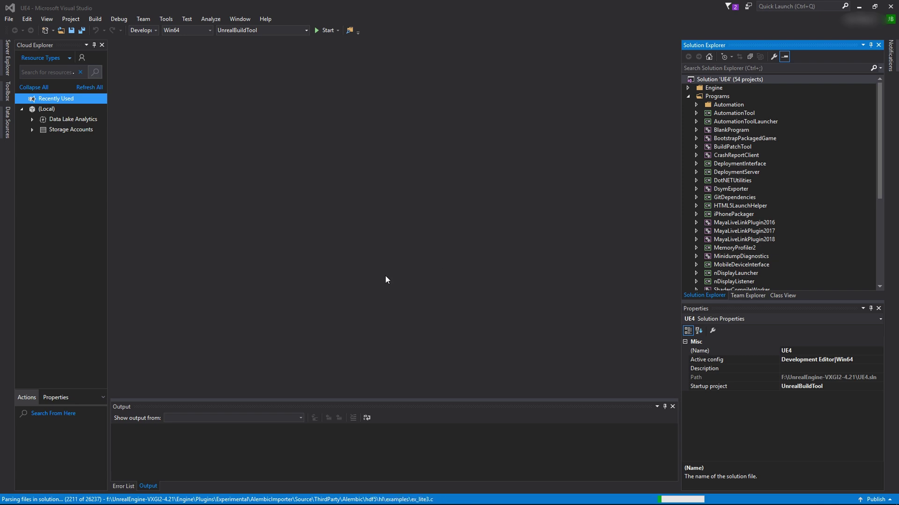
{"action": "left_click", "coordinate": [156, 30]}
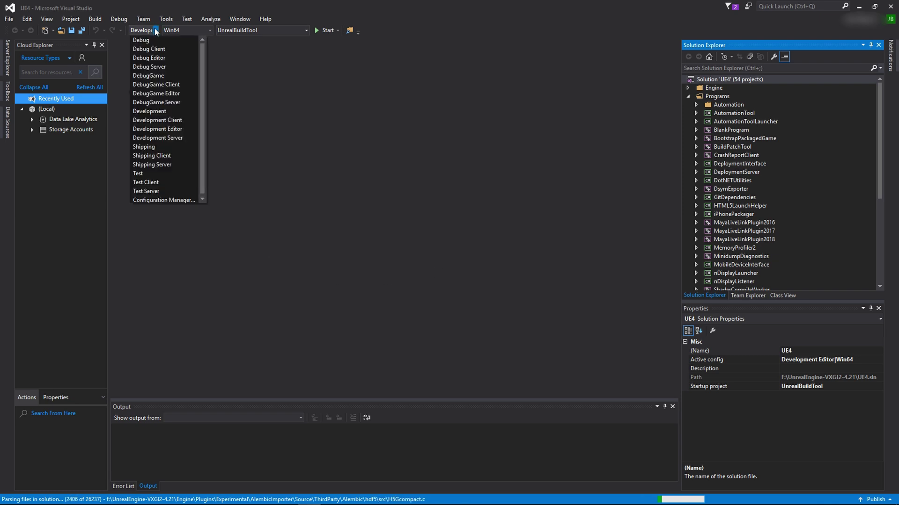
{"action": "left_click", "coordinate": [154, 129]}
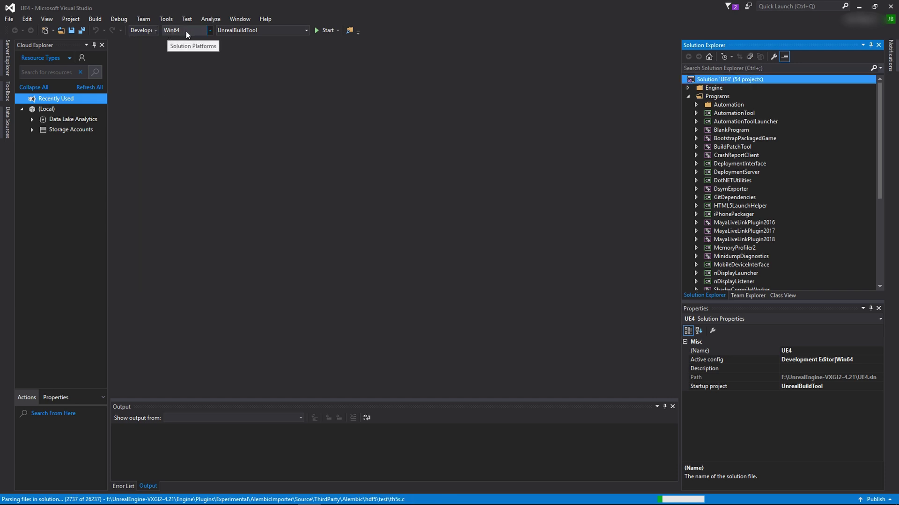
Step: Build the UE4 project under Engine and confirm the Error List shows no errors
{"action": "left_click", "coordinate": [712, 87]}
{"action": "left_click", "coordinate": [687, 87]}
{"action": "left_click", "coordinate": [708, 97]}
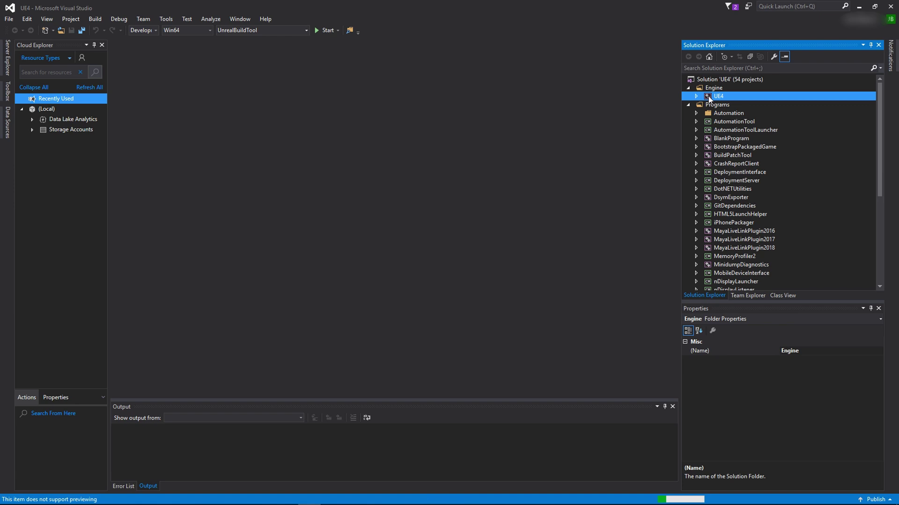
{"action": "right_click", "coordinate": [709, 97]}
{"action": "left_click", "coordinate": [746, 102]}
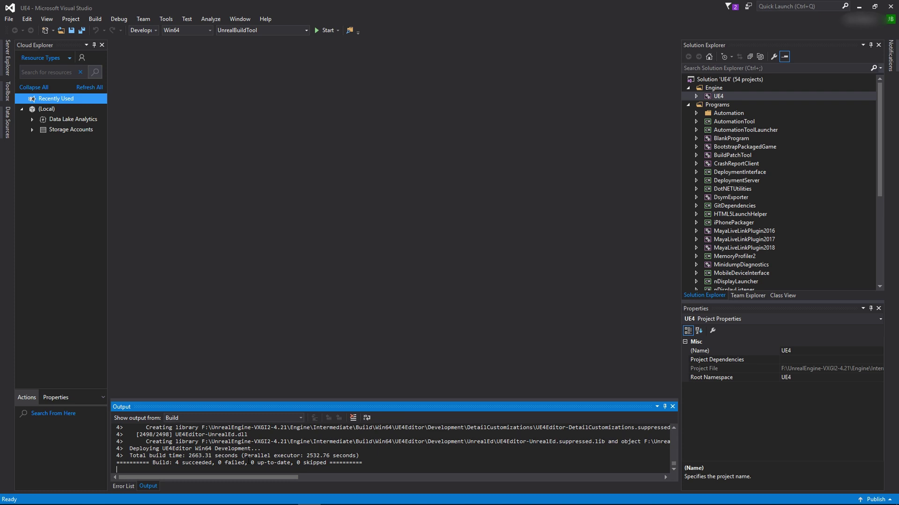
{"action": "left_click", "coordinate": [117, 486]}
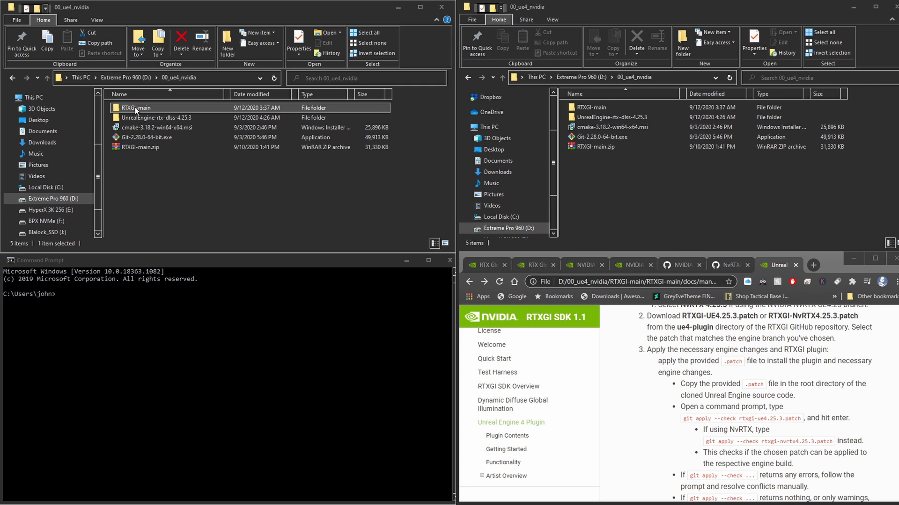
Step: Open the extracted RTXGI-main folder, look through its docs folder, and return to 00_ue4_nvidia
{"action": "left_click", "coordinate": [152, 149]}
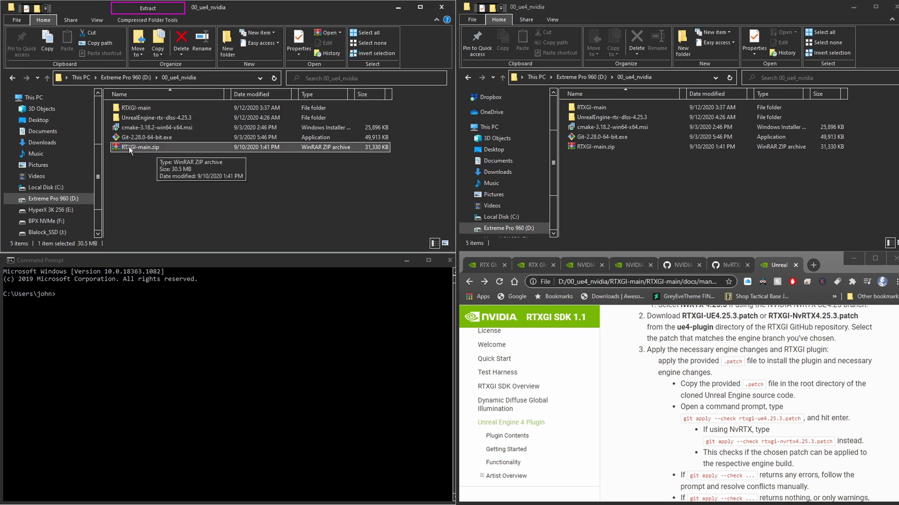
{"action": "double_click", "coordinate": [139, 106]}
{"action": "double_click", "coordinate": [138, 106]}
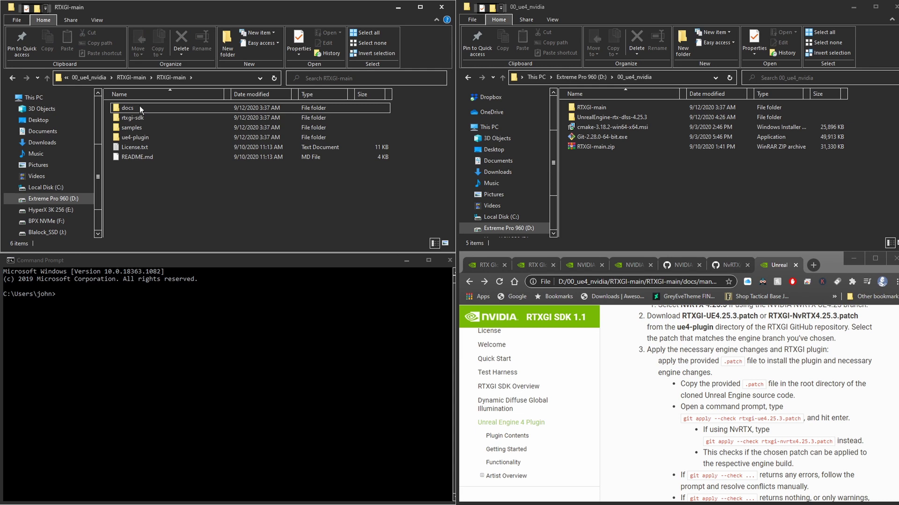
{"action": "double_click", "coordinate": [139, 107]}
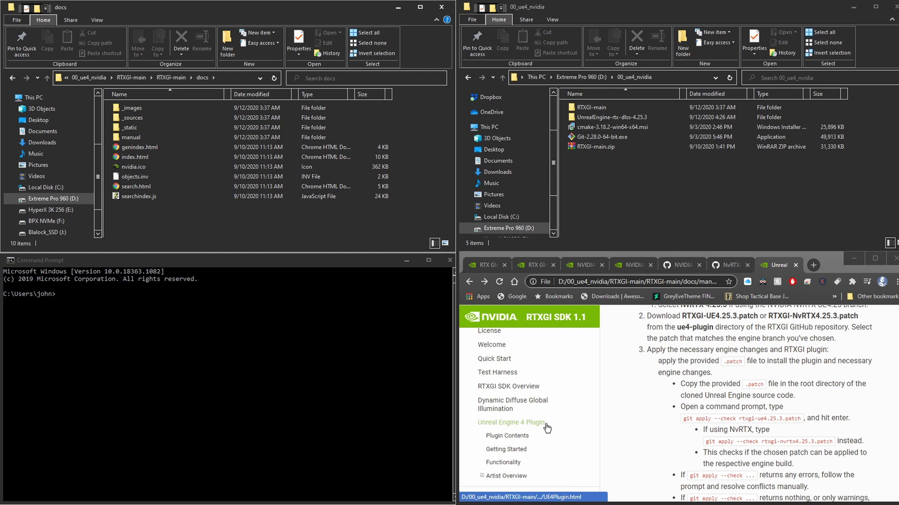
{"action": "left_click", "coordinate": [136, 78]}
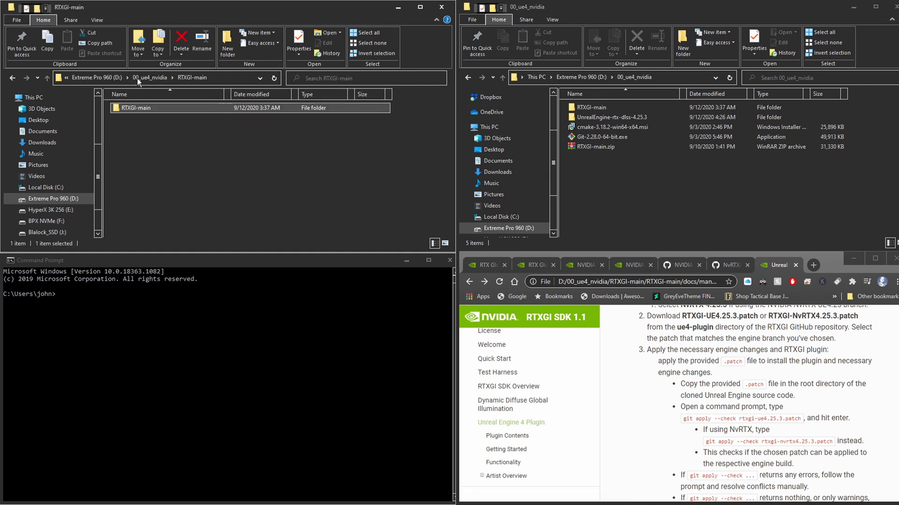
{"action": "left_click", "coordinate": [149, 78]}
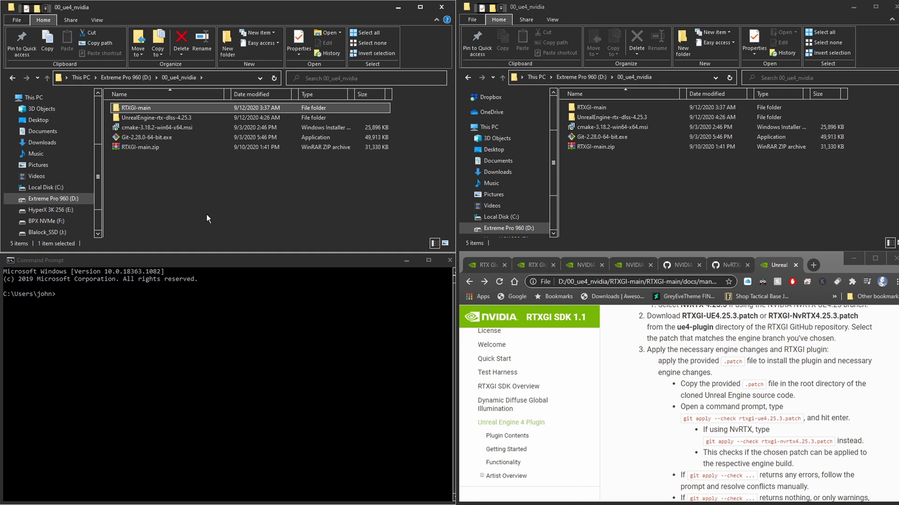
Step: Navigate into RTXGI-main\RTXGI-main\ue4-plugin and select the two 4.25.3 patch files
{"action": "double_click", "coordinate": [118, 109]}
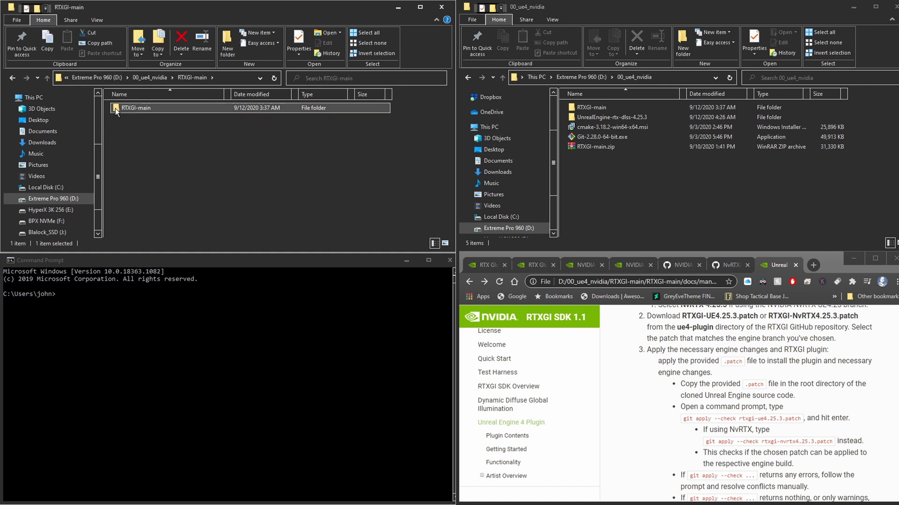
{"action": "double_click", "coordinate": [117, 108]}
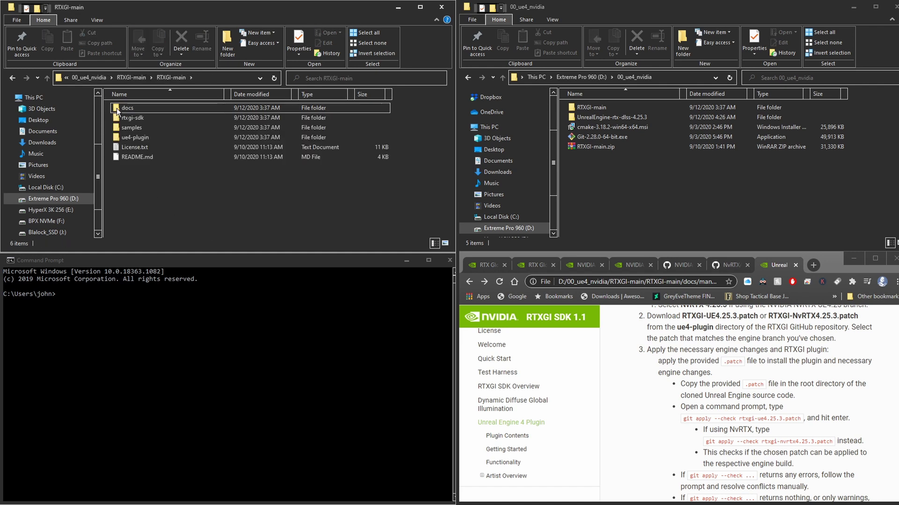
{"action": "double_click", "coordinate": [117, 138]}
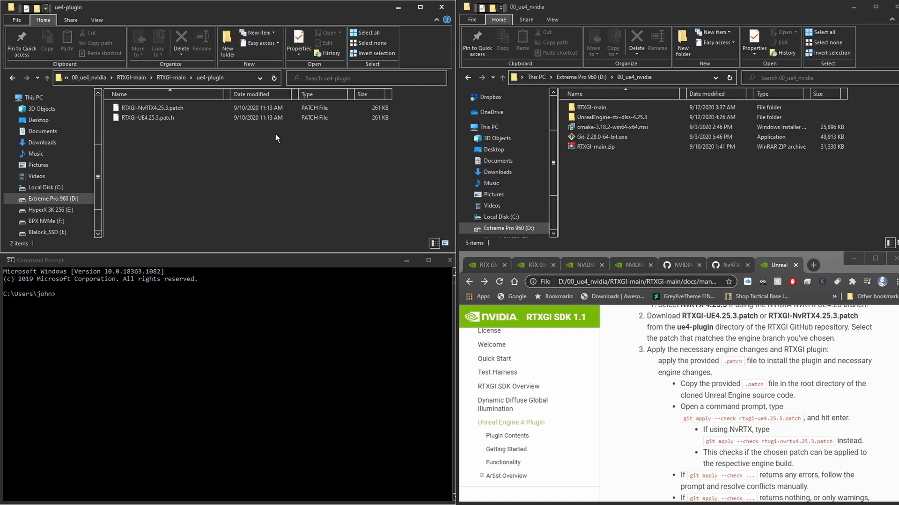
{"action": "left_click", "coordinate": [148, 107]}
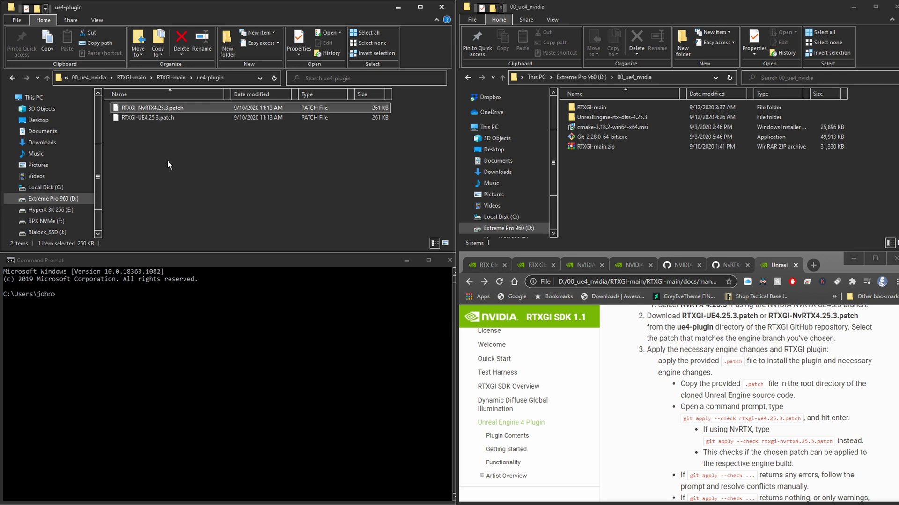
{"action": "left_click", "coordinate": [142, 119]}
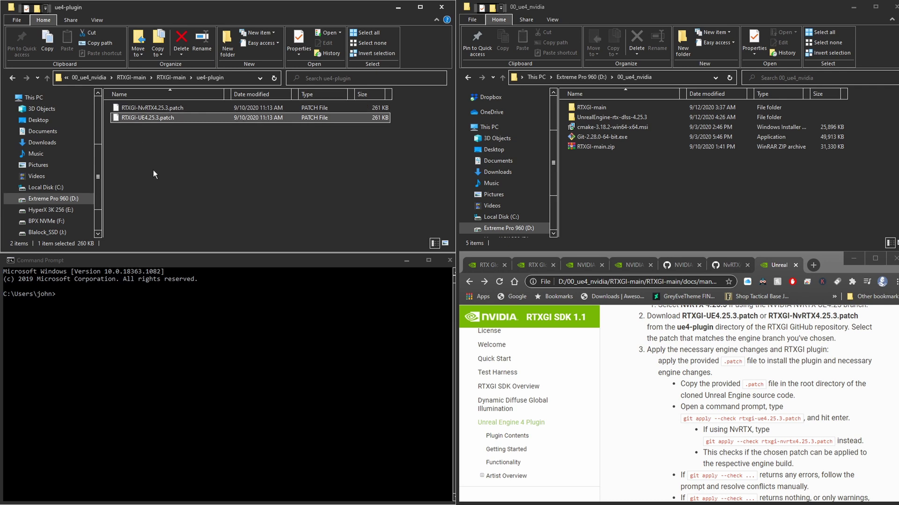
Step: Find RTXGI-NvRTX4.25.3.patch in the root of the UnrealEngine-rtx-dlss-4.25.3 folder
{"action": "double_click", "coordinate": [591, 117]}
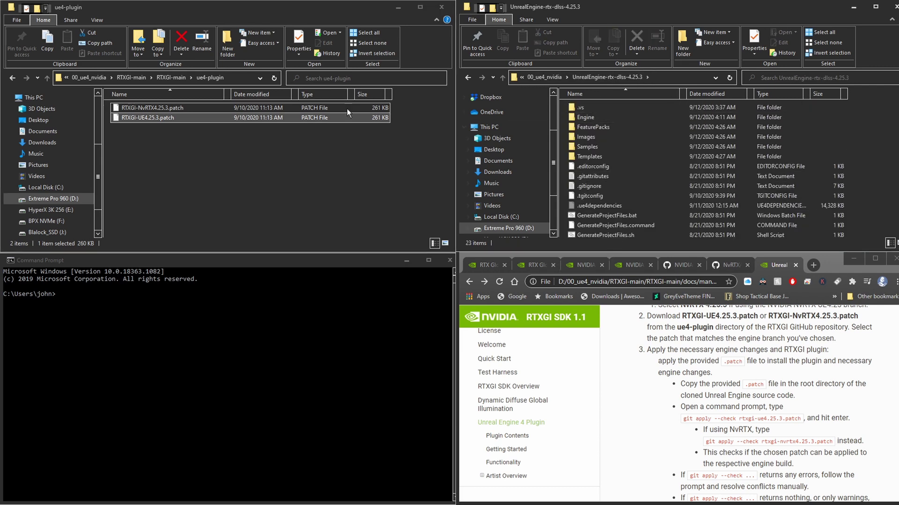
{"action": "left_click", "coordinate": [151, 108]}
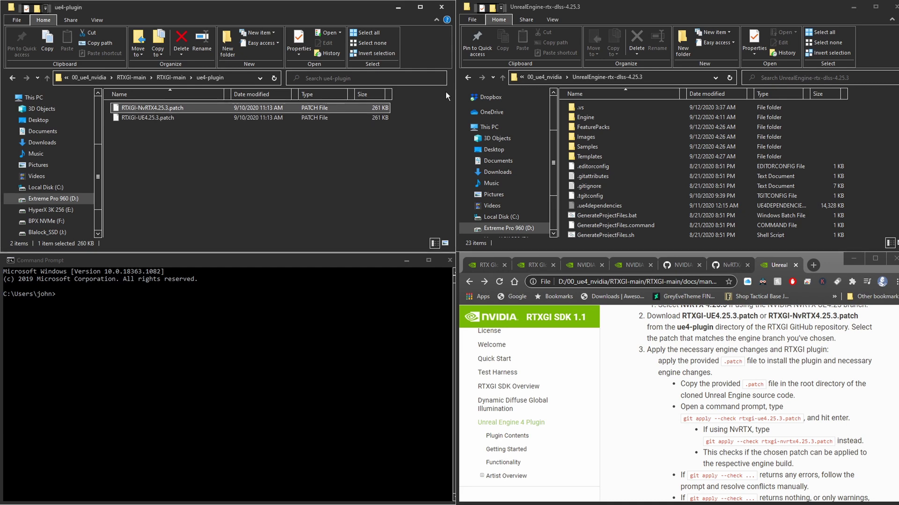
{"action": "scroll", "coordinate": [672, 147], "scroll_direction": "down", "scroll_amount": 2}
{"action": "scroll", "coordinate": [672, 147], "scroll_direction": "down", "scroll_amount": 1}
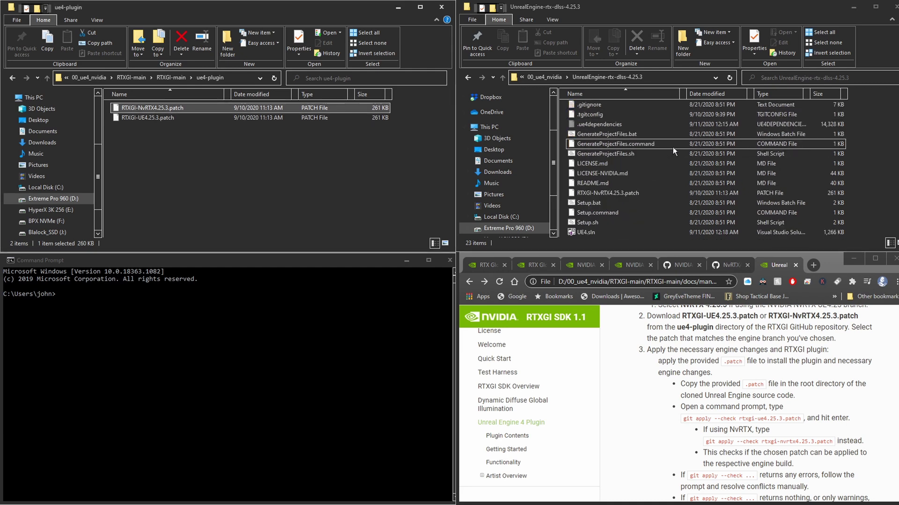
{"action": "left_click", "coordinate": [625, 192]}
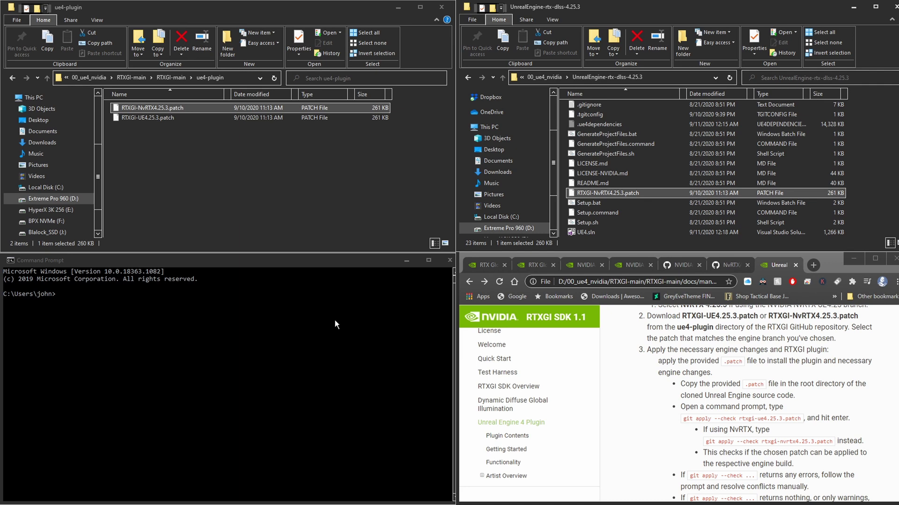
Step: Launch Command Prompt via cmd and switch it to the D: drive
{"action": "key", "text": "super"}
{"action": "type", "text": "cmd"}
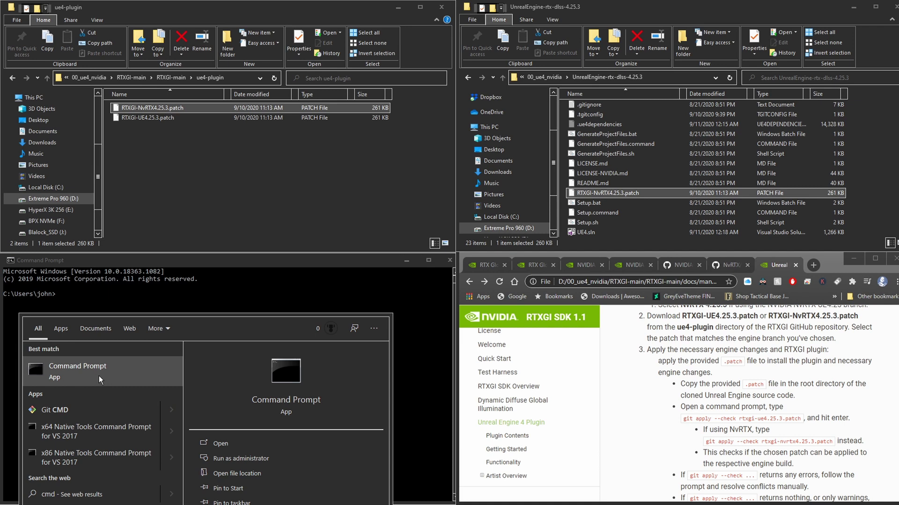
{"action": "left_click", "coordinate": [85, 380]}
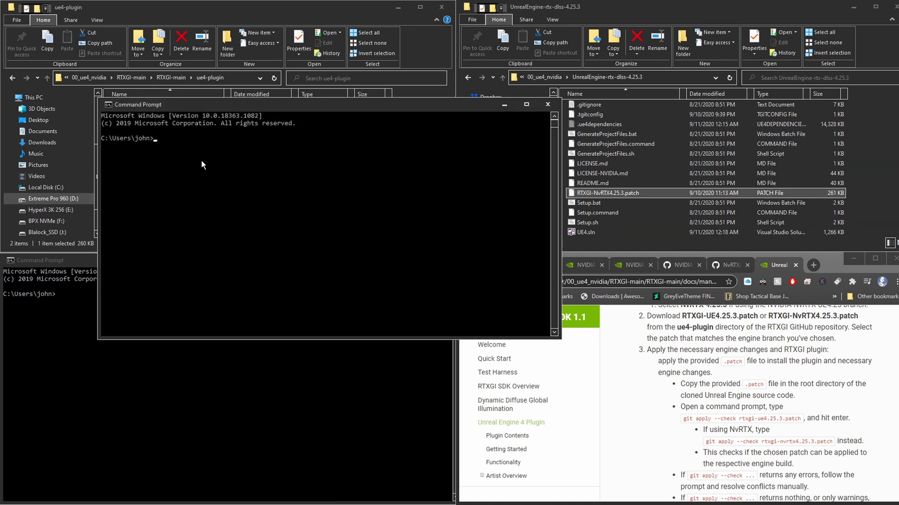
{"action": "left_click", "coordinate": [545, 106]}
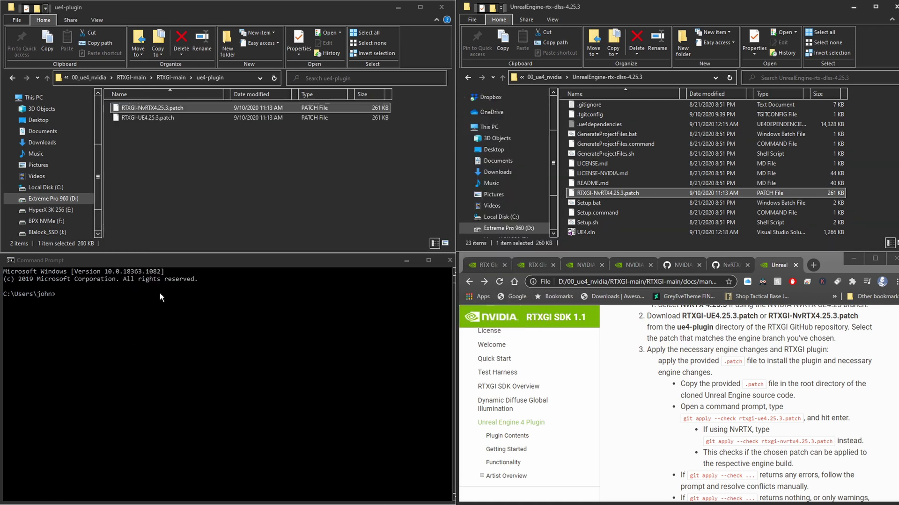
{"action": "left_click", "coordinate": [150, 316]}
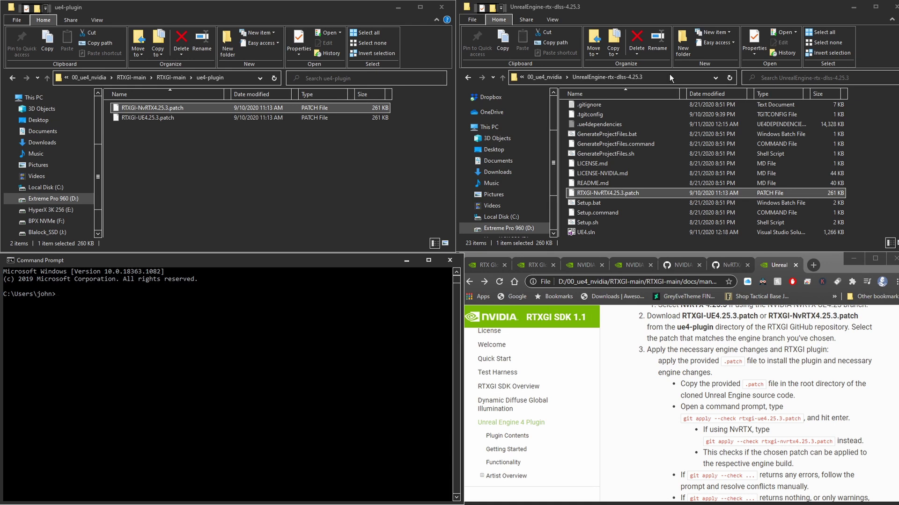
{"action": "left_click", "coordinate": [683, 81]}
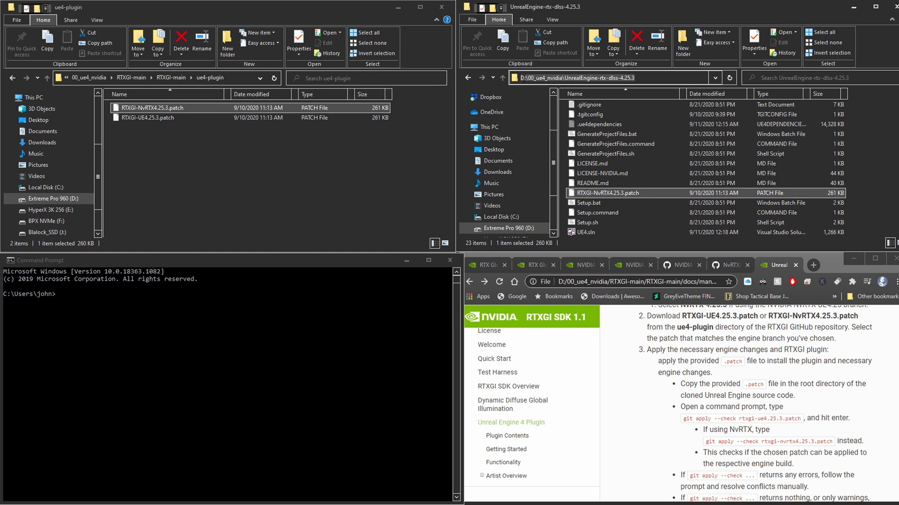
{"action": "left_click", "coordinate": [37, 318]}
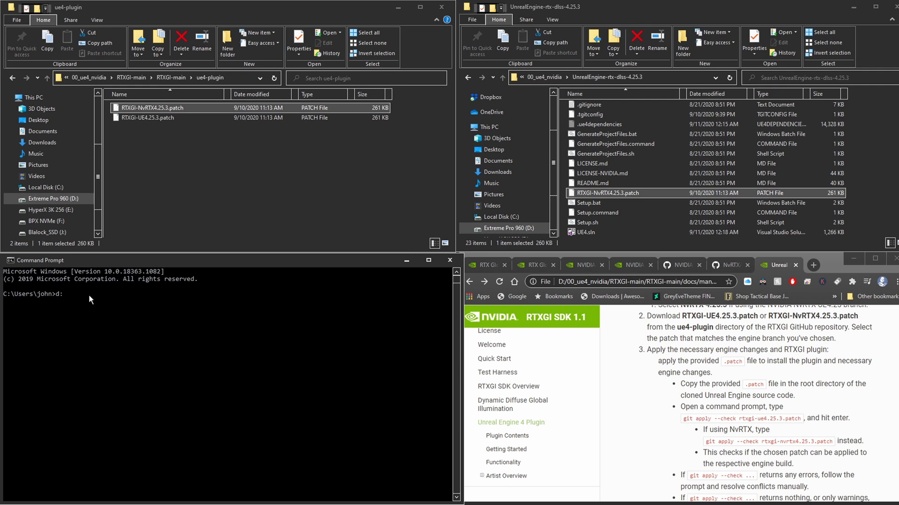
{"action": "key", "text": "Return"}
Step: Copy the engine path from Explorer and cd into D:\00_ue4_nvidia\UnrealEngine-rtx-dlss-4.25.3
{"action": "left_click", "coordinate": [638, 76]}
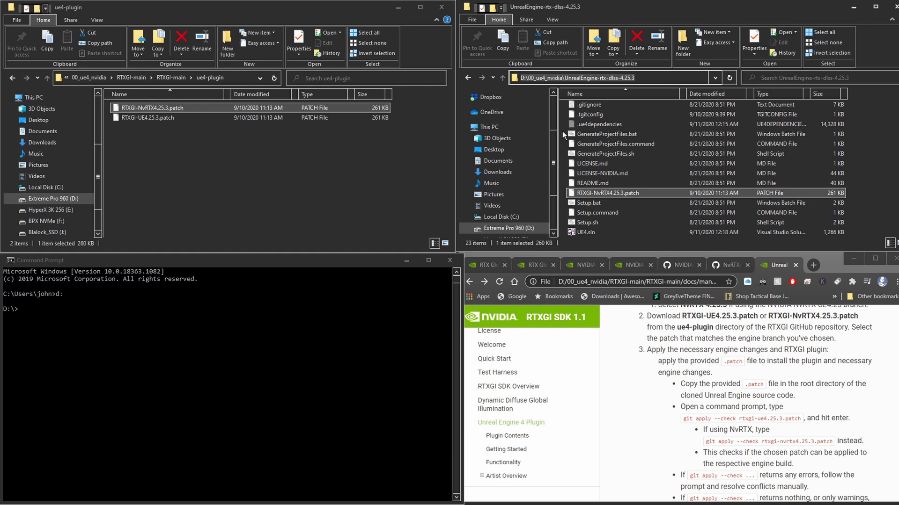
{"action": "left_click", "coordinate": [274, 347]}
{"action": "type", "text": "cd"}
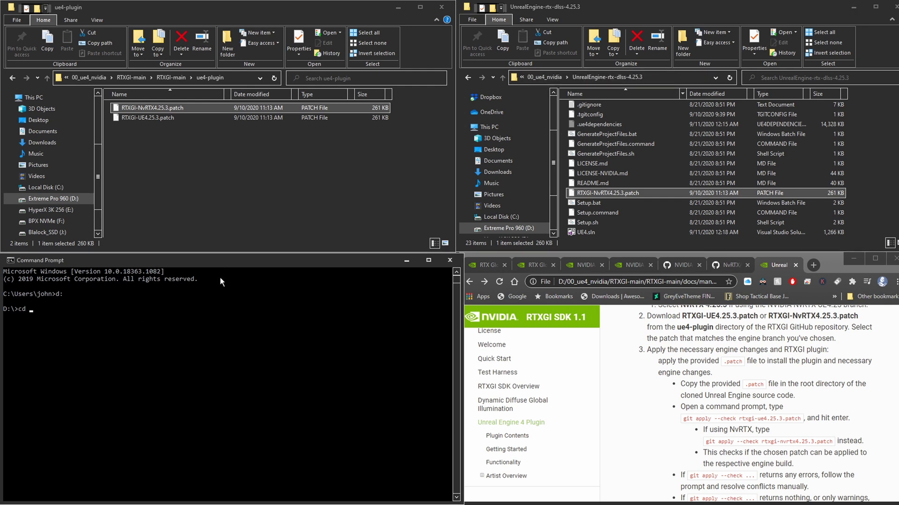
{"action": "left_click", "coordinate": [666, 74]}
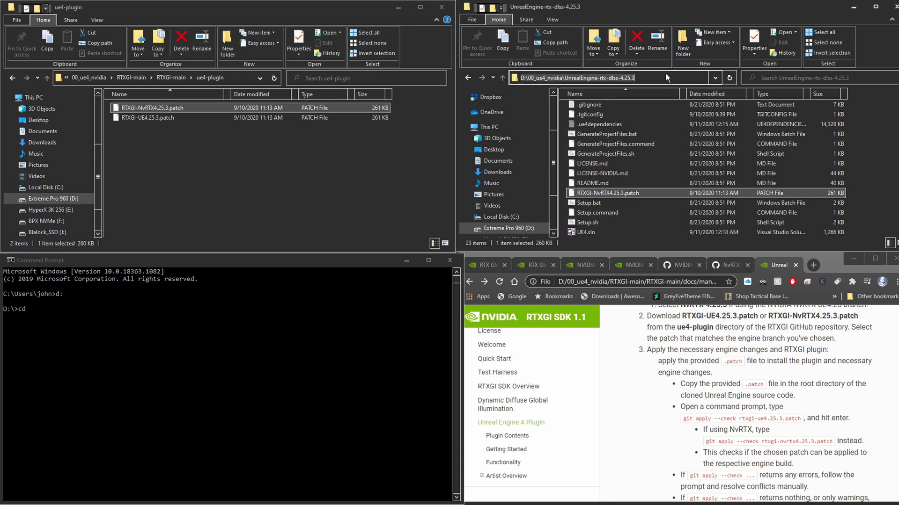
{"action": "key", "text": "ctrl+c"}
{"action": "left_click", "coordinate": [240, 329]}
{"action": "key", "text": "ctrl+v"}
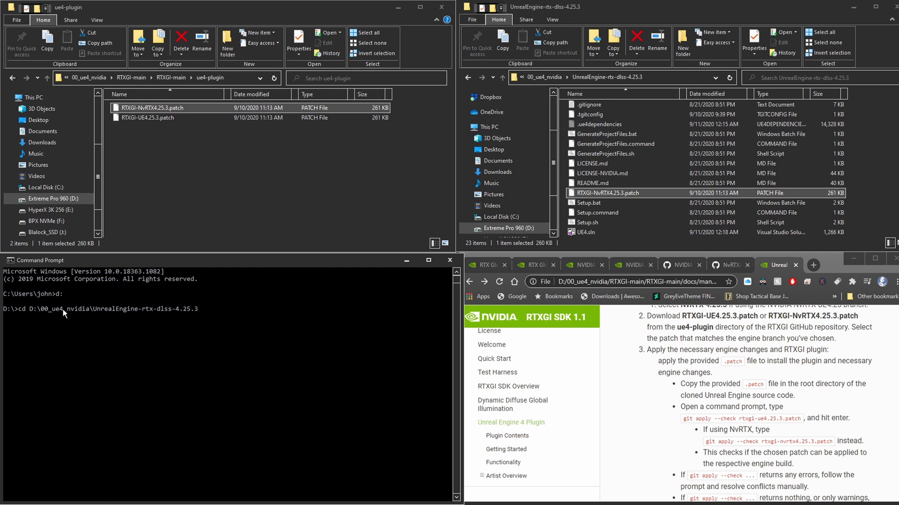
{"action": "key", "text": "Return"}
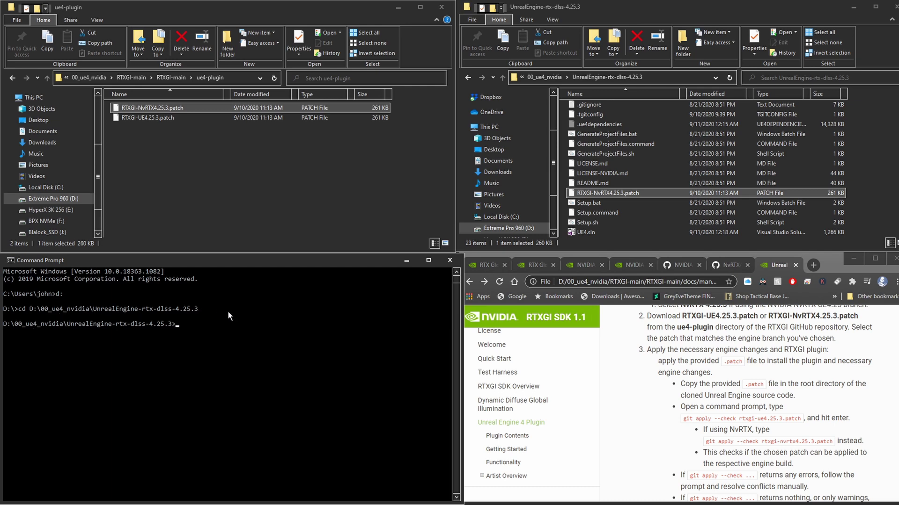
Step: Run git apply --check RTXGI-NvRTX4.25.3.patch in the engine folder
{"action": "left_click", "coordinate": [676, 75]}
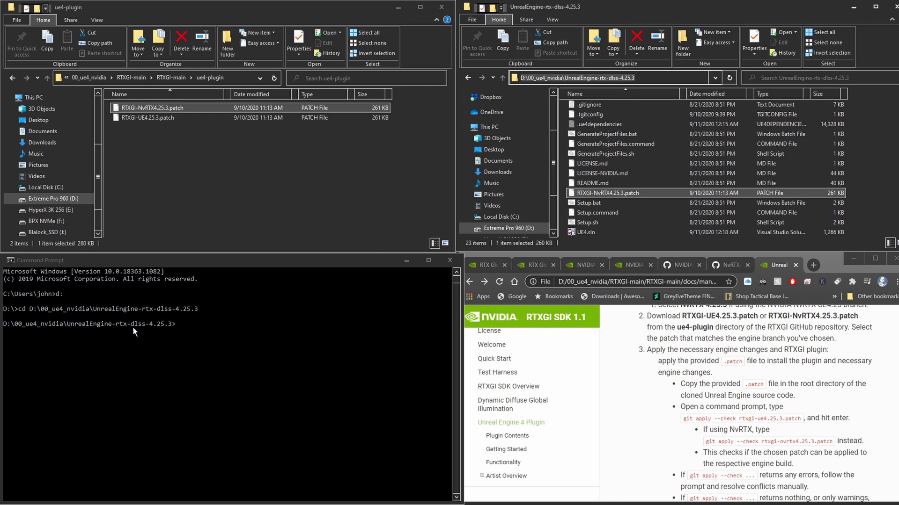
{"action": "left_click", "coordinate": [240, 324]}
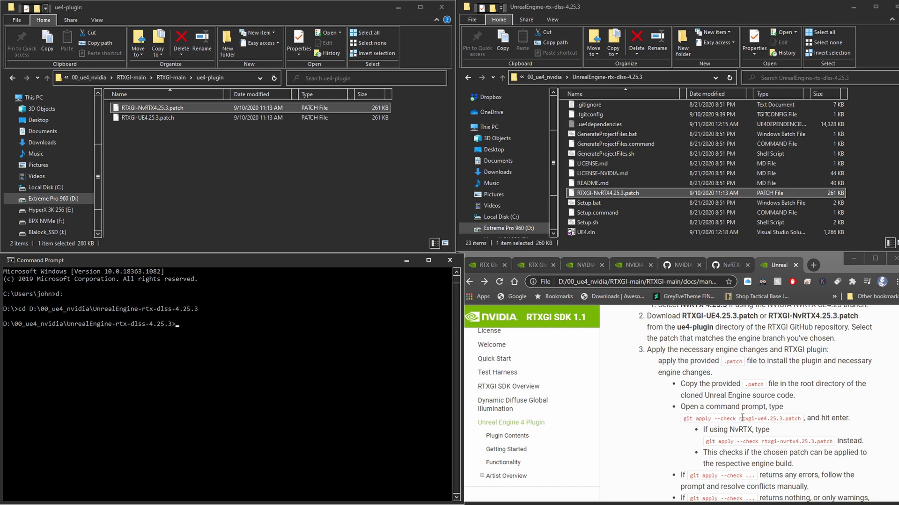
{"action": "left_click_drag", "start_coordinate": [740, 419], "coordinate": [831, 443]}
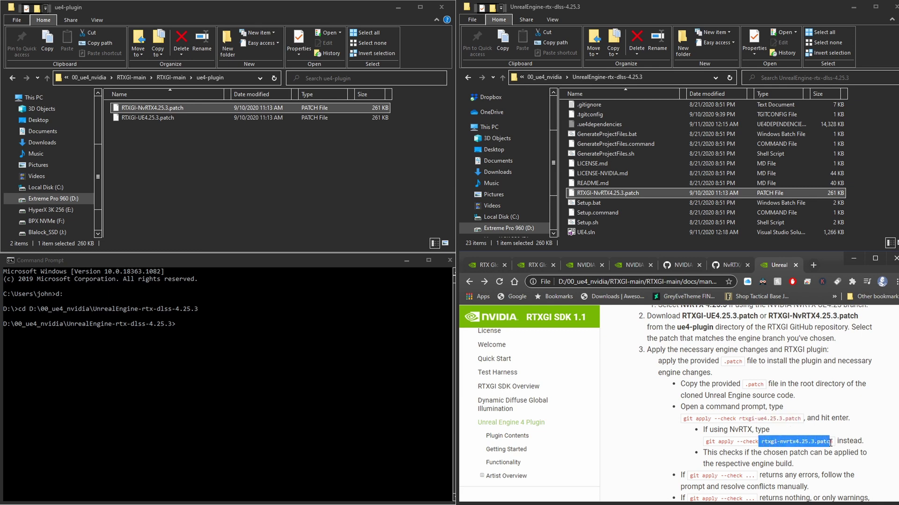
{"action": "left_click", "coordinate": [764, 441]}
{"action": "left_click", "coordinate": [316, 372]}
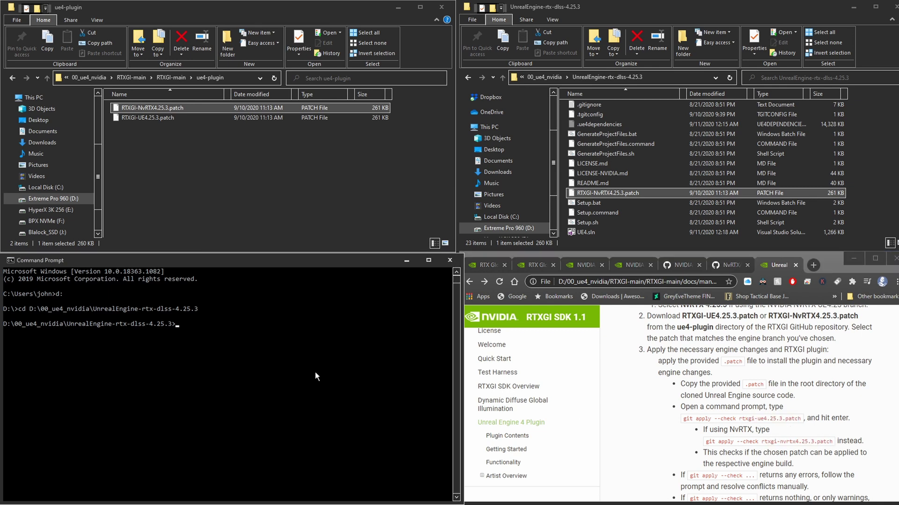
{"action": "type", "text": "git apply --check rt"}
{"action": "key", "text": "Tab"}
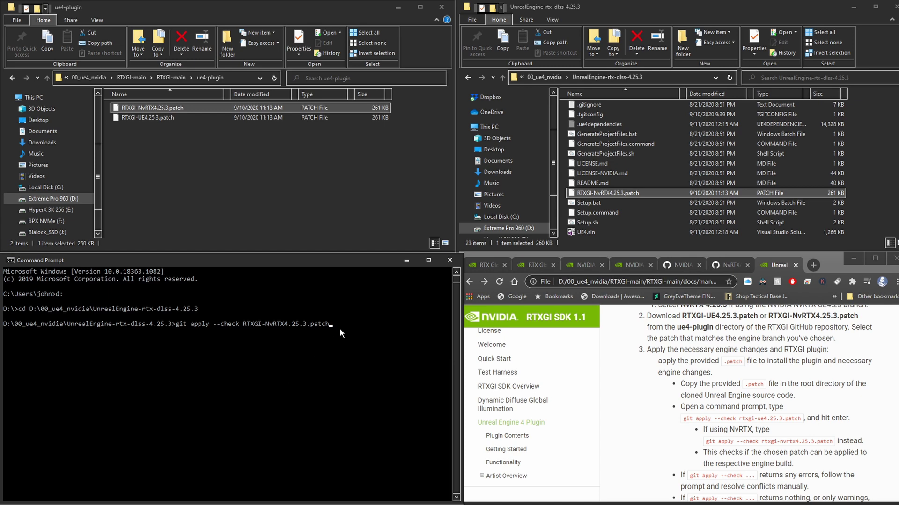
{"action": "key", "text": "Return"}
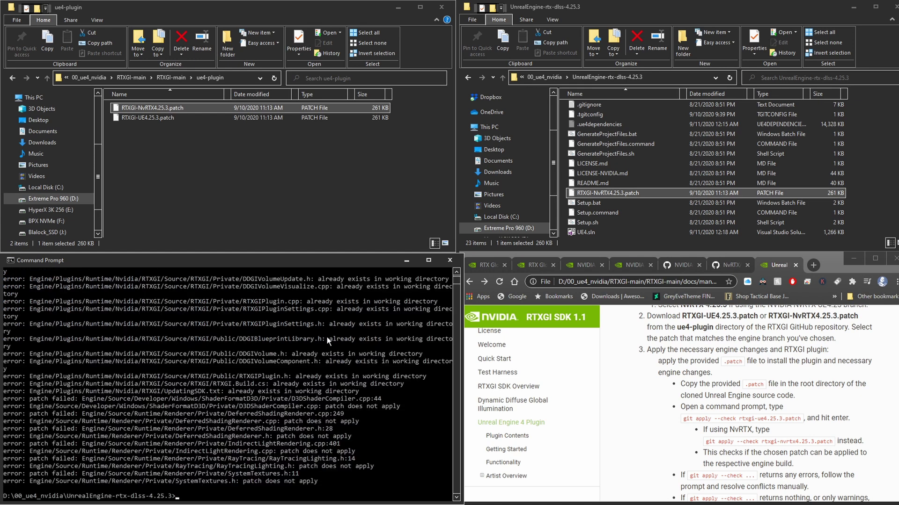
{"action": "left_click", "coordinate": [330, 340]}
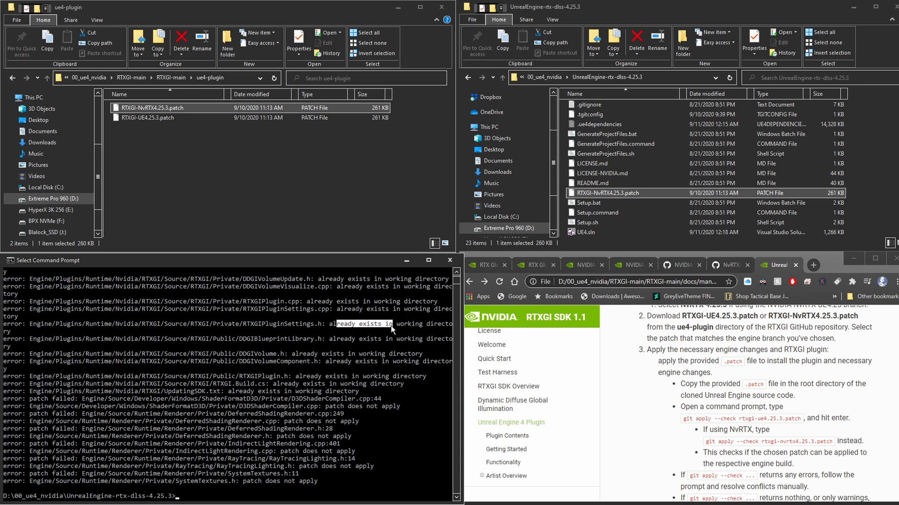
{"action": "left_click", "coordinate": [364, 338]}
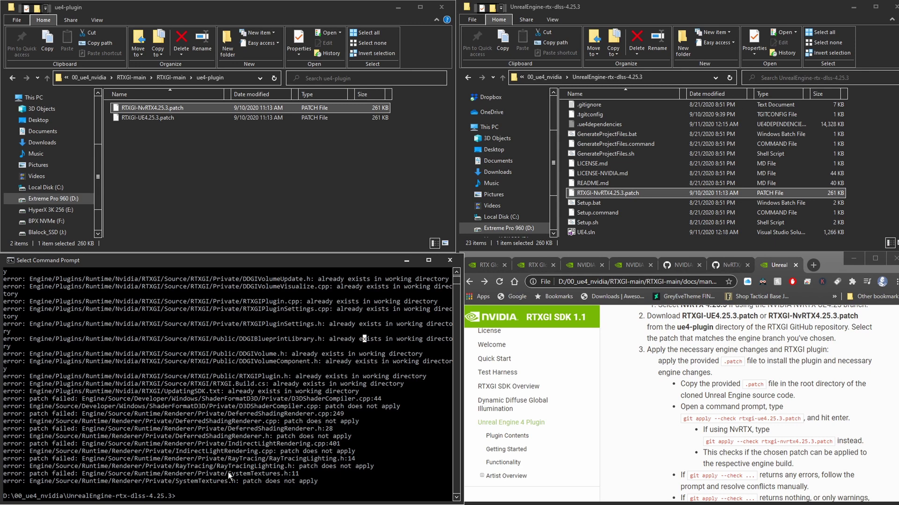
{"action": "key", "text": "ctrl+v"}
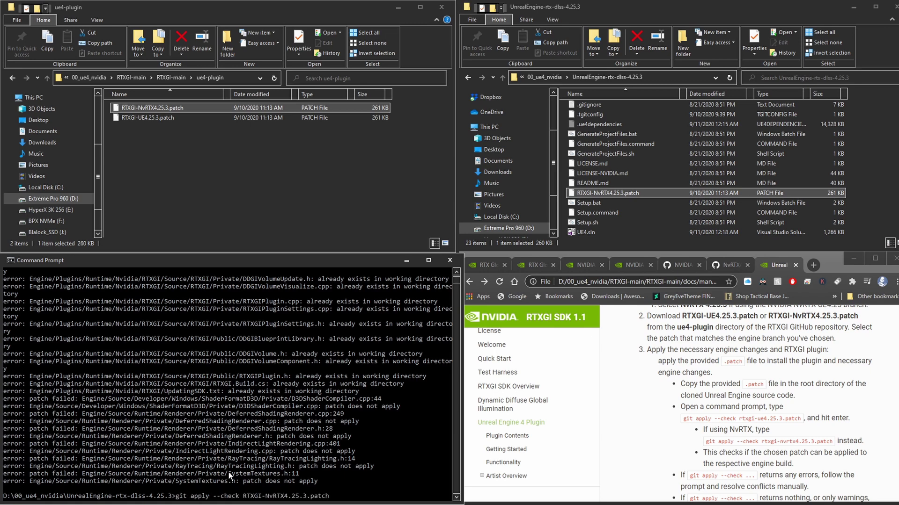
{"action": "key", "text": "BackSpace"}
{"action": "key", "text": "BackSpace"}
{"action": "key", "text": "BackSpace"}
{"action": "key", "text": "BackSpace"}
{"action": "key", "text": "BackSpace"}
{"action": "key", "text": "BackSpace"}
{"action": "key", "text": "BackSpace"}
{"action": "key", "text": "BackSpace"}
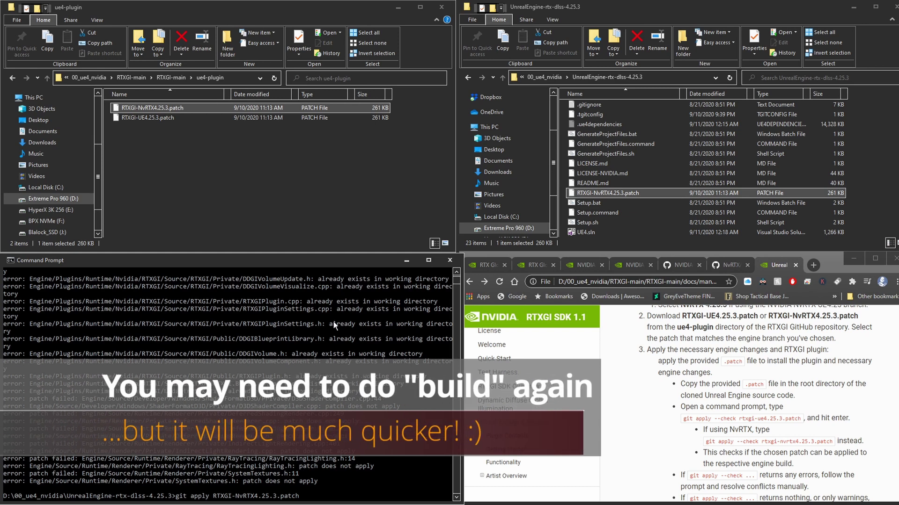
{"action": "key", "text": "ctrl+Left"}
{"action": "key", "text": "BackSpace"}
{"action": "key", "text": "BackSpace"}
{"action": "key", "text": "BackSpace"}
{"action": "key", "text": "BackSpace"}
{"action": "key", "text": "BackSpace"}
{"action": "key", "text": "BackSpace"}
{"action": "key", "text": "BackSpace"}
{"action": "key", "text": "BackSpace"}
{"action": "key", "text": "BackSpace"}
{"action": "key", "text": "BackSpace"}
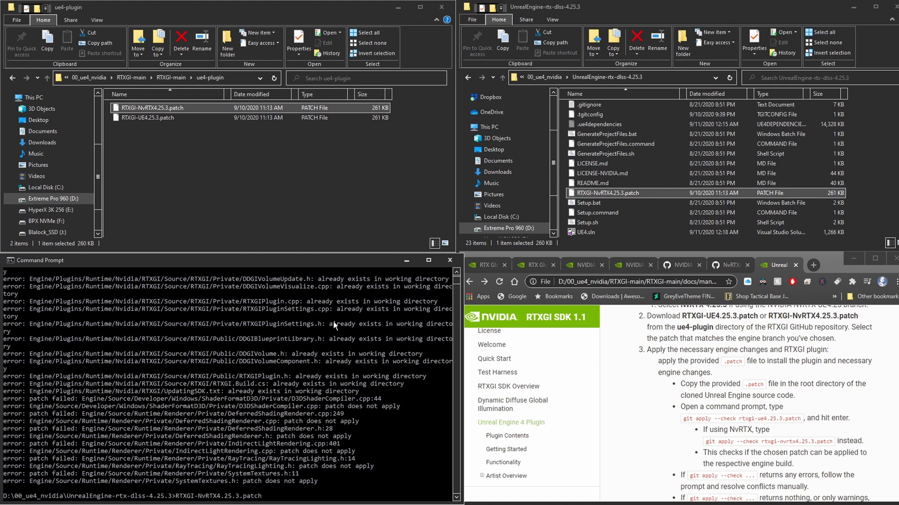
{"action": "key", "text": "BackSpace"}
{"action": "key", "text": "BackSpace"}
{"action": "key", "text": "BackSpace"}
{"action": "key", "text": "BackSpace"}
{"action": "key", "text": "BackSpace"}
{"action": "key", "text": "BackSpace"}
{"action": "key", "text": "BackSpace"}
{"action": "key", "text": "BackSpace"}
{"action": "key", "text": "BackSpace"}
{"action": "key", "text": "BackSpace"}
{"action": "key", "text": "BackSpace"}
{"action": "key", "text": "BackSpace"}
{"action": "key", "text": "BackSpace"}
{"action": "key", "text": "BackSpace"}
{"action": "key", "text": "BackSpace"}
{"action": "key", "text": "BackSpace"}
{"action": "key", "text": "BackSpace"}
{"action": "key", "text": "BackSpace"}
{"action": "key", "text": "BackSpace"}
{"action": "key", "text": "BackSpace"}
{"action": "key", "text": "BackSpace"}
Step: Browse to UnrealEngine-rtx-dlss-4.25.3\Engine\Binaries\Win64 and jump to the UE4Editor files
{"action": "left_click", "coordinate": [558, 79]}
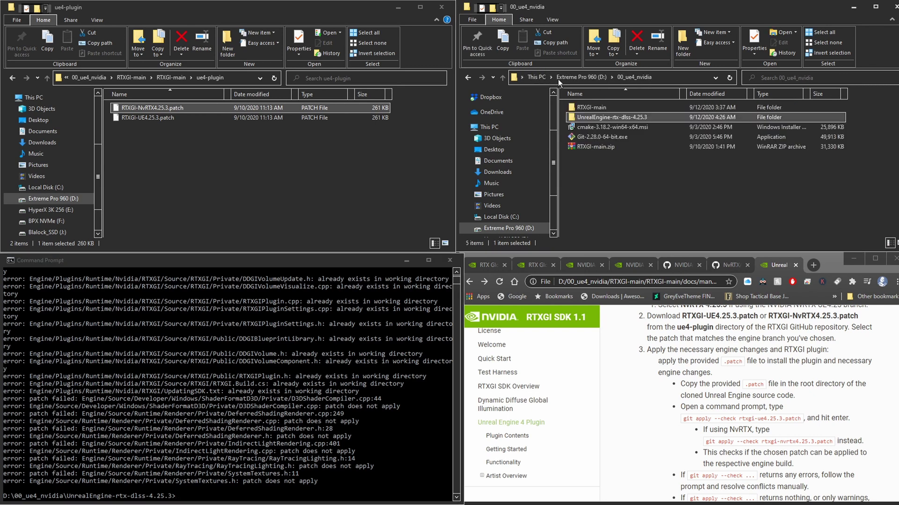
{"action": "double_click", "coordinate": [571, 119]}
{"action": "double_click", "coordinate": [571, 118]}
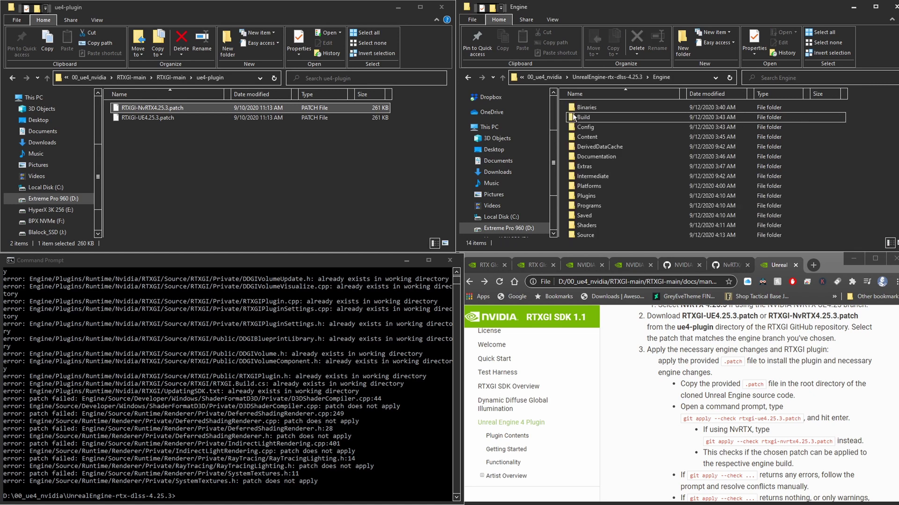
{"action": "double_click", "coordinate": [574, 108]}
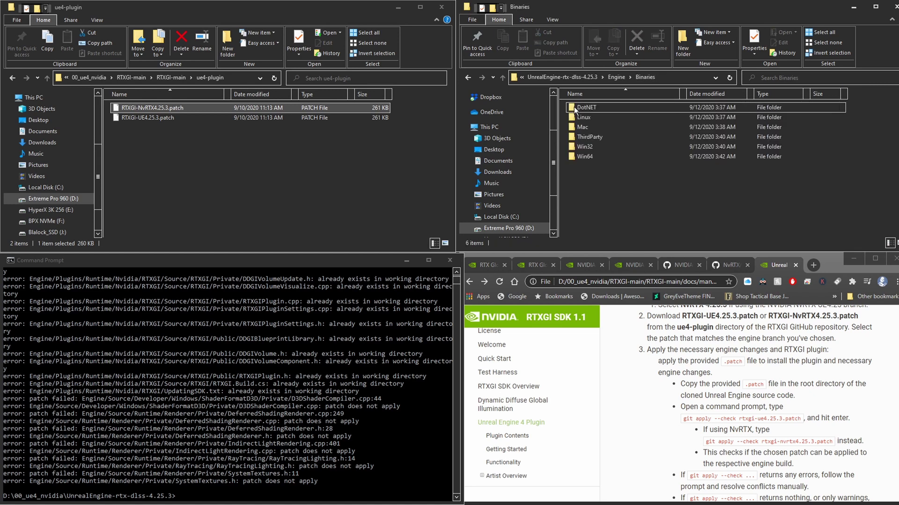
{"action": "double_click", "coordinate": [571, 156]}
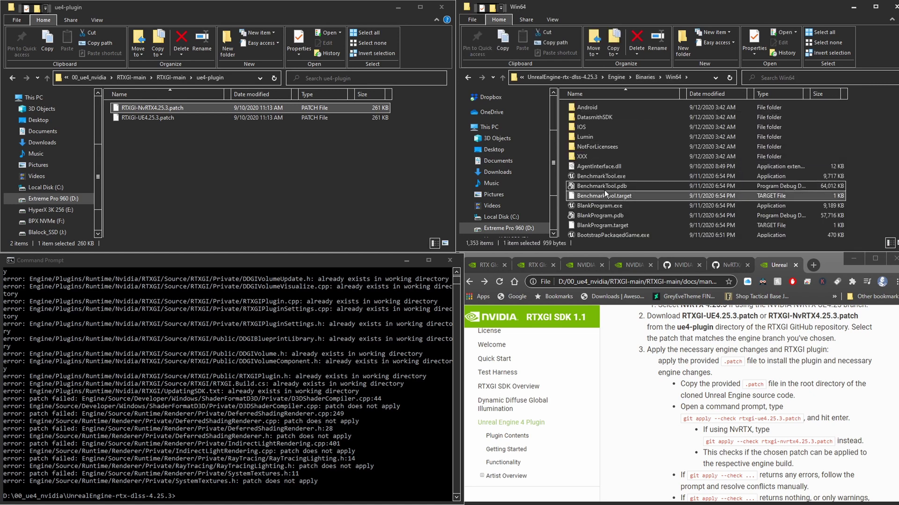
{"action": "type", "text": "ue4editor"}
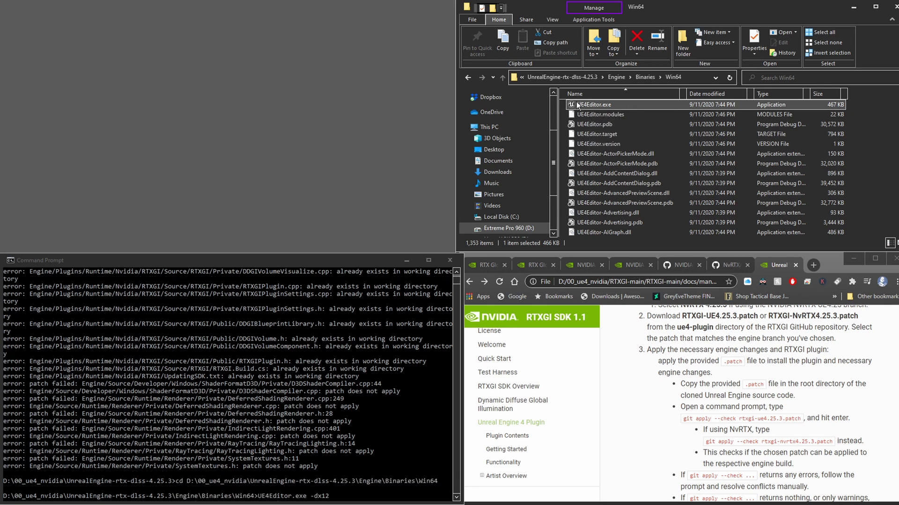
Step: Send UE4Editor.exe to the desktop as a shortcut
{"action": "right_click", "coordinate": [571, 104]}
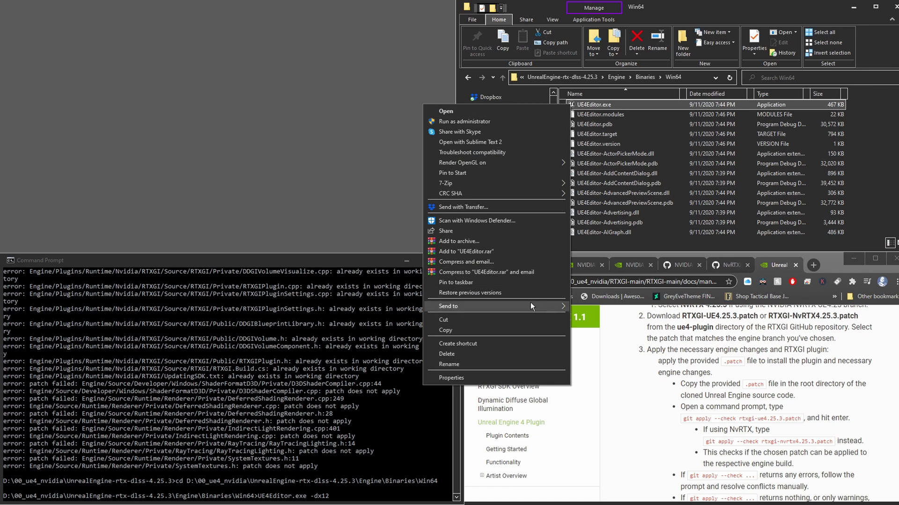
{"action": "mouse_move", "coordinate": [531, 303]}
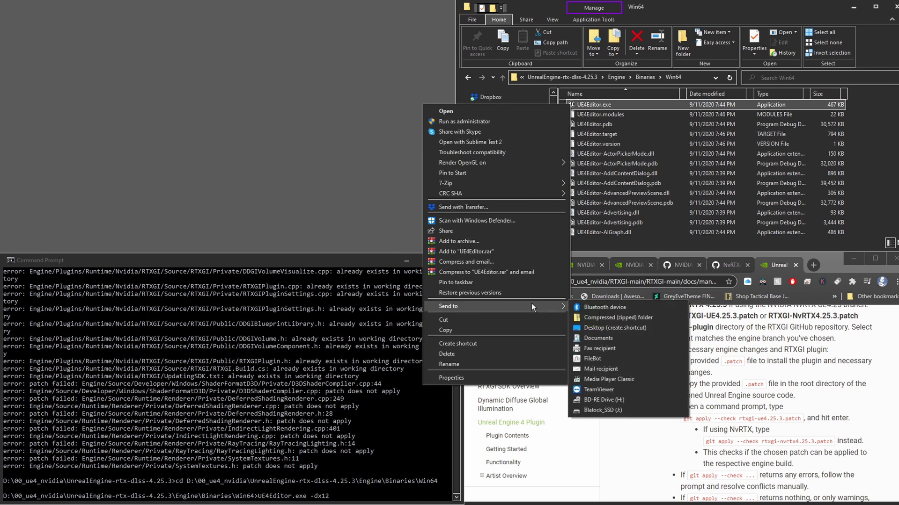
{"action": "left_click", "coordinate": [623, 327]}
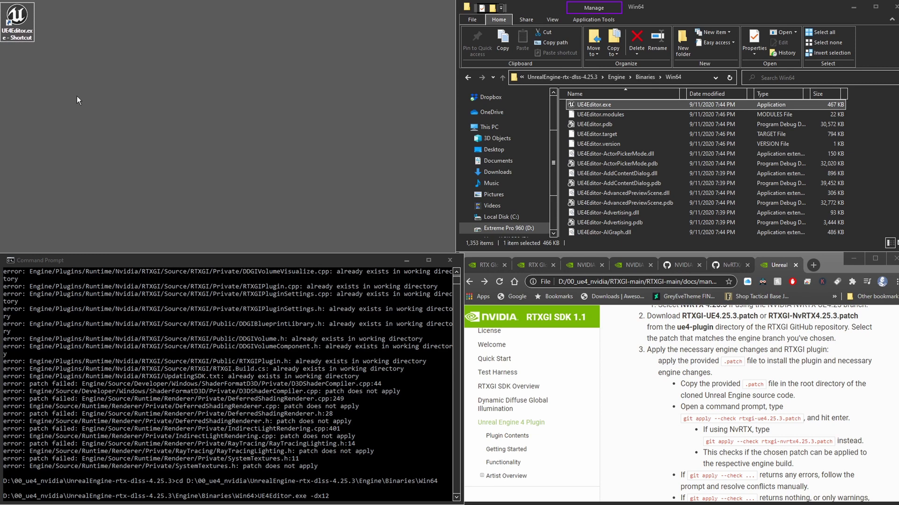
Step: Quote the UE4Editor shortcut's Target path, append -dx12, and save the change
{"action": "right_click", "coordinate": [32, 21]}
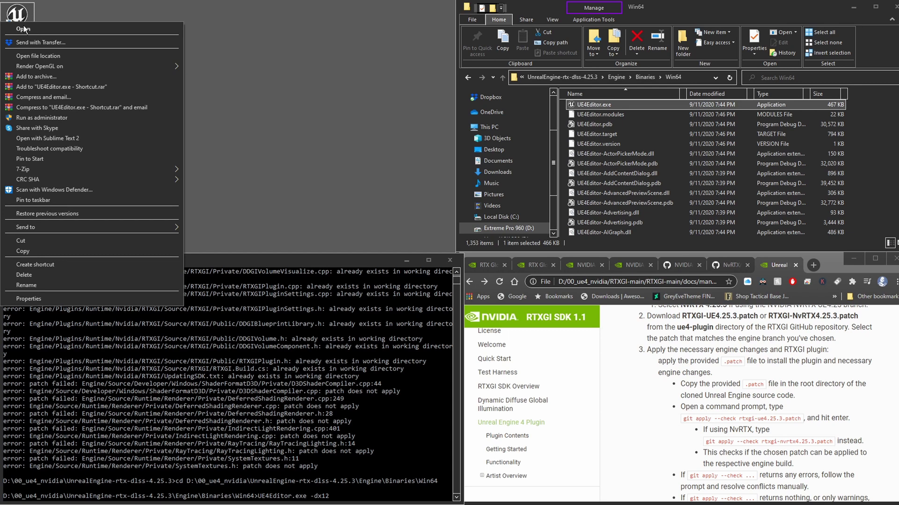
{"action": "left_click", "coordinate": [64, 300]}
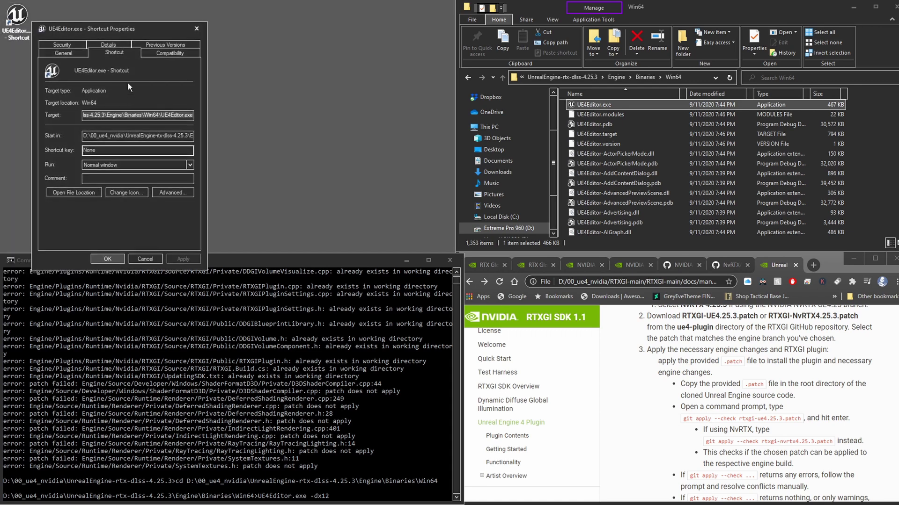
{"action": "left_click_drag", "start_coordinate": [146, 30], "coordinate": [320, 32]}
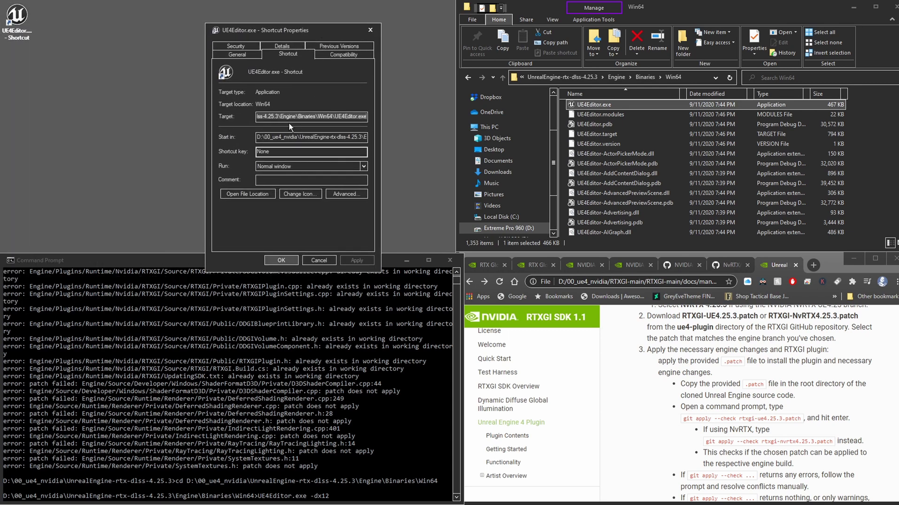
{"action": "left_click_drag", "start_coordinate": [288, 117], "coordinate": [249, 117]}
{"action": "left_click", "coordinate": [245, 123]}
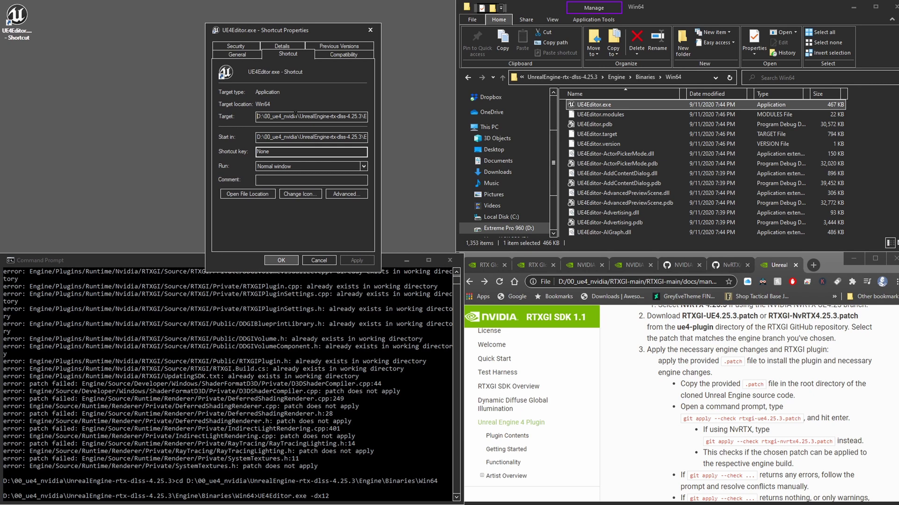
{"action": "type", "text": "\""}
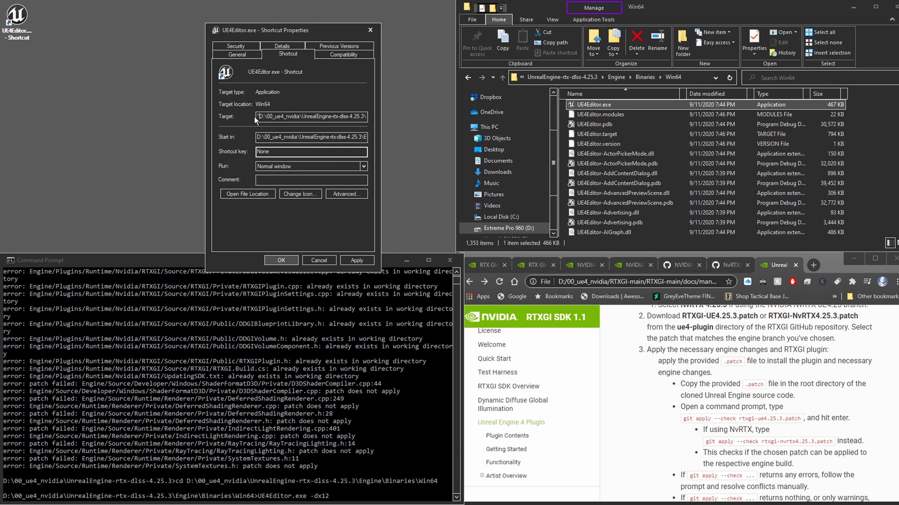
{"action": "key", "text": "End"}
{"action": "type", "text": "\""}
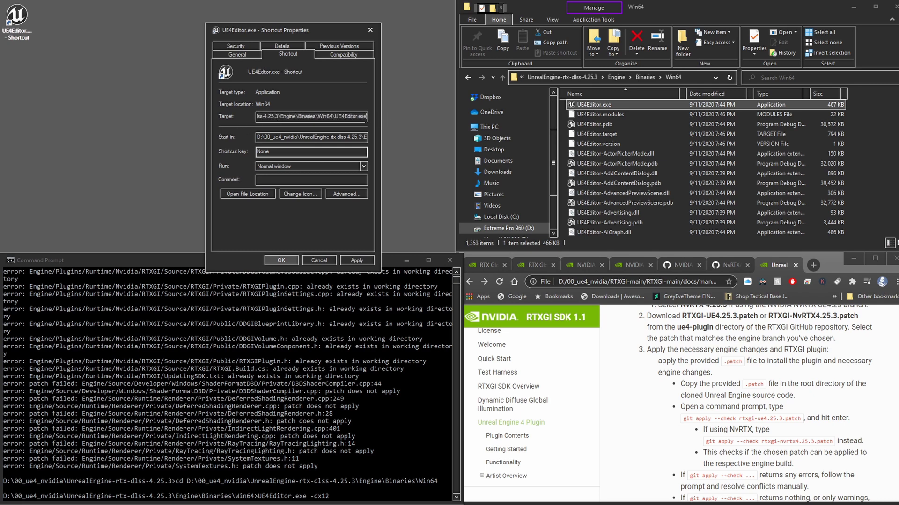
{"action": "type", "text": "\" -dx12"}
{"action": "left_click_drag", "start_coordinate": [352, 117], "coordinate": [258, 116]}
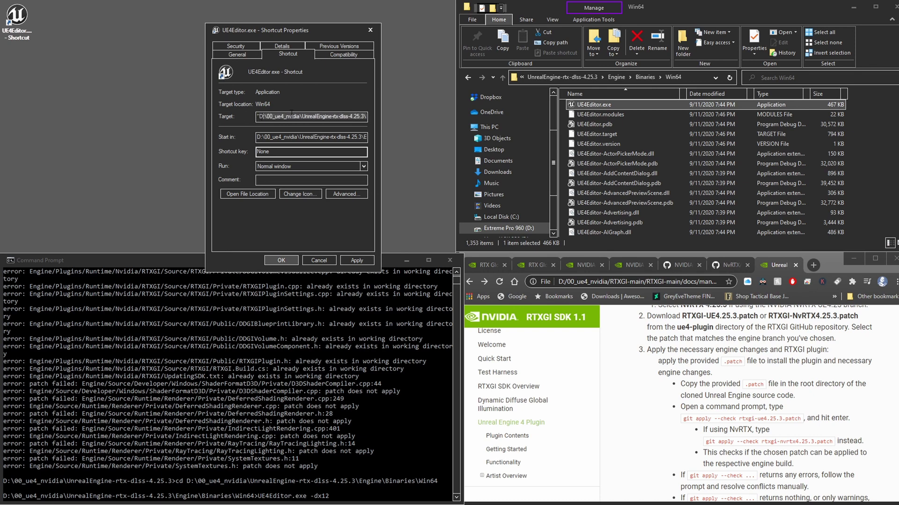
{"action": "left_click", "coordinate": [291, 116]}
{"action": "key", "text": "End"}
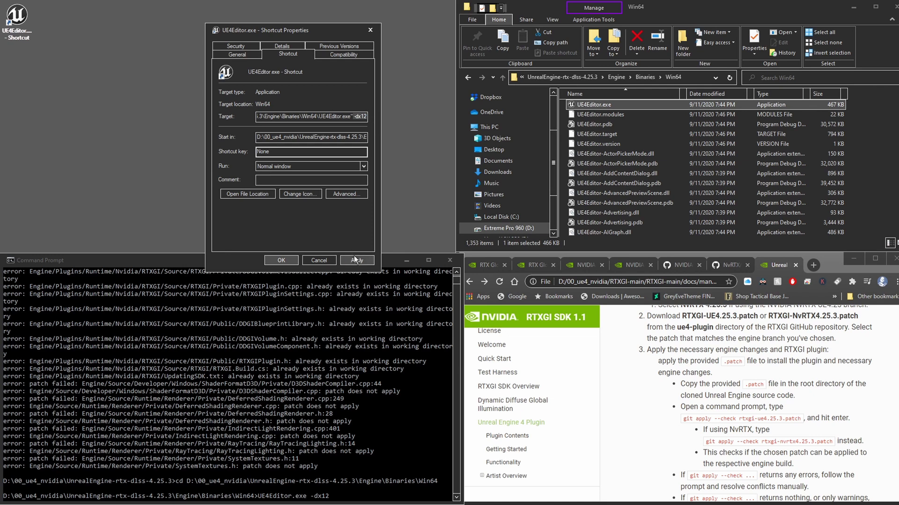
{"action": "left_click", "coordinate": [295, 259]}
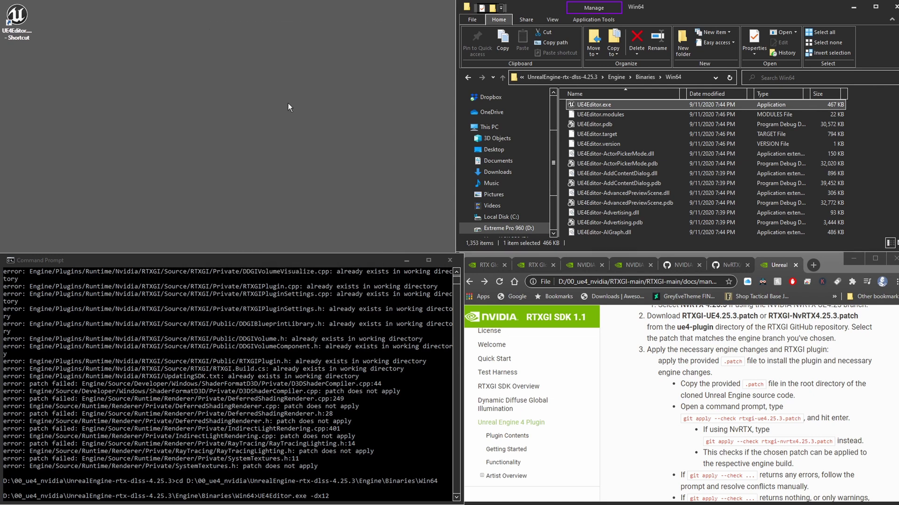
Step: Rename the UE4Editor desktop shortcut to 'UE4 DX12'
{"action": "left_click", "coordinate": [19, 23]}
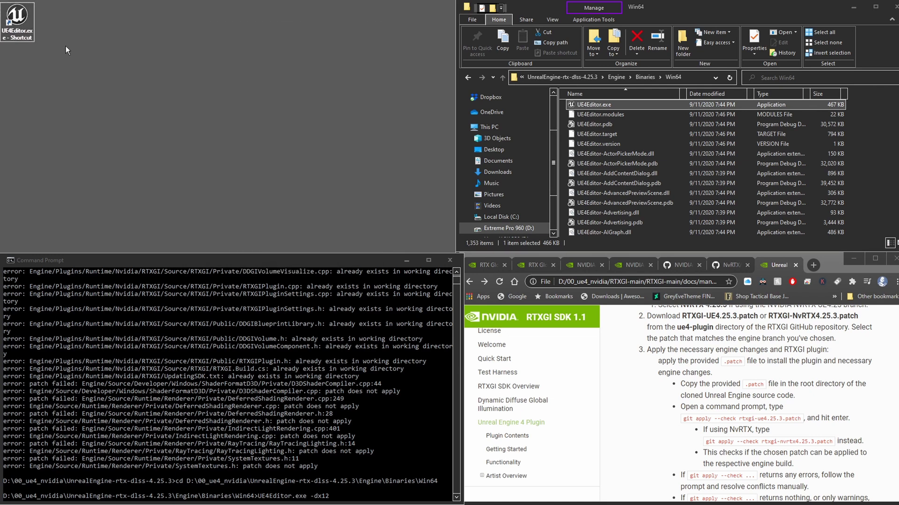
{"action": "key", "text": "F2"}
{"action": "type", "text": "UE4"}
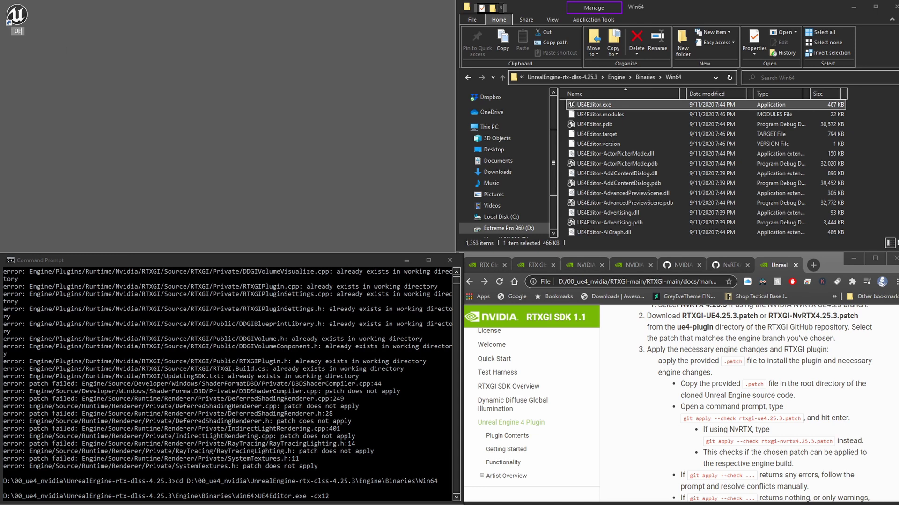
{"action": "type", "text": " DX12"}
{"action": "key", "text": "Return"}
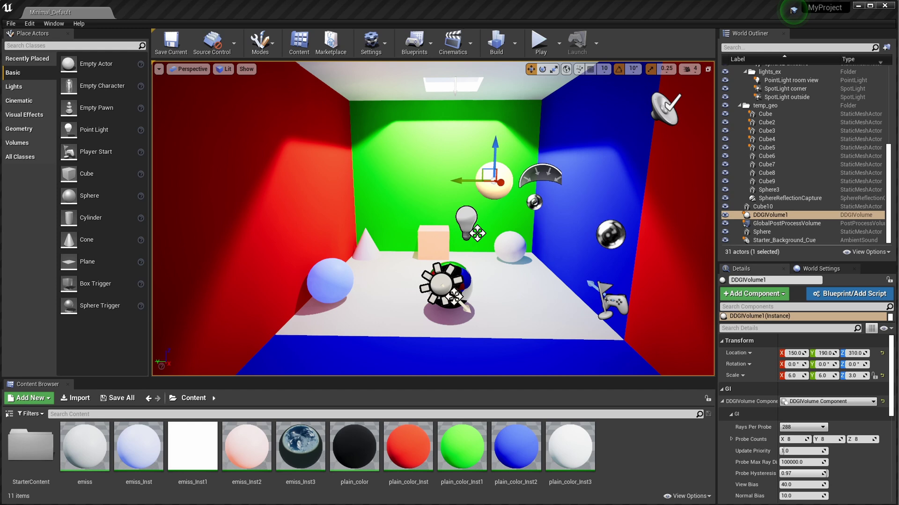
Step: Focus the viewport camera on the selected DDGIVolume1
{"action": "key", "text": "f"}
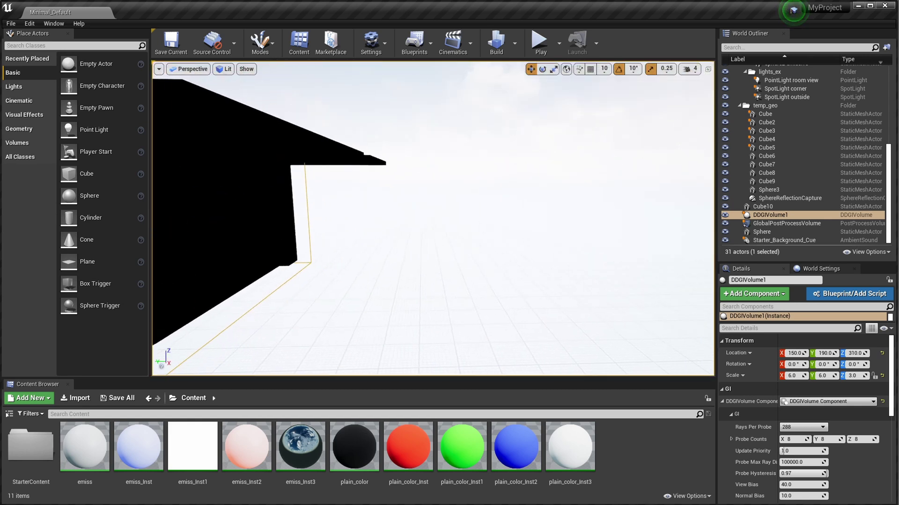
Step: Filter All Classes by 'ddg', drop a DDGIVolume into the level, then delete that extra DDGIVolume2
{"action": "left_click", "coordinate": [18, 157]}
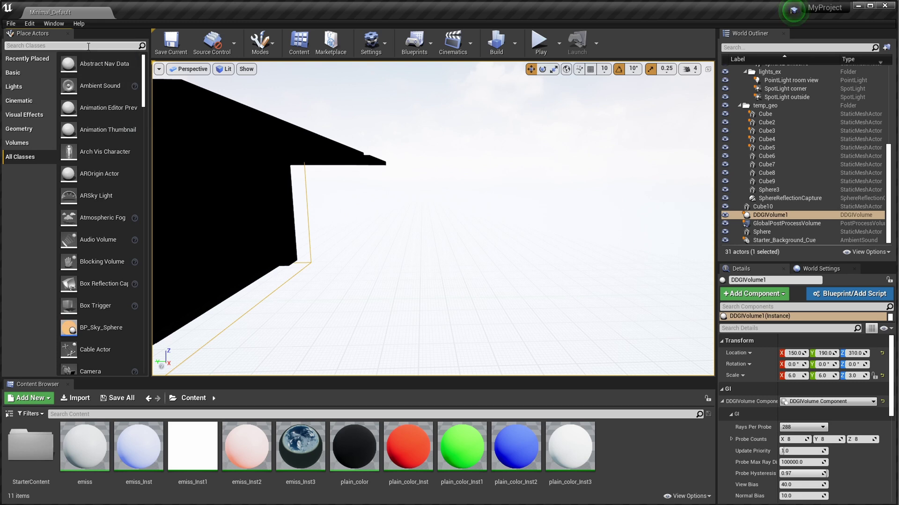
{"action": "type", "text": "ddg"}
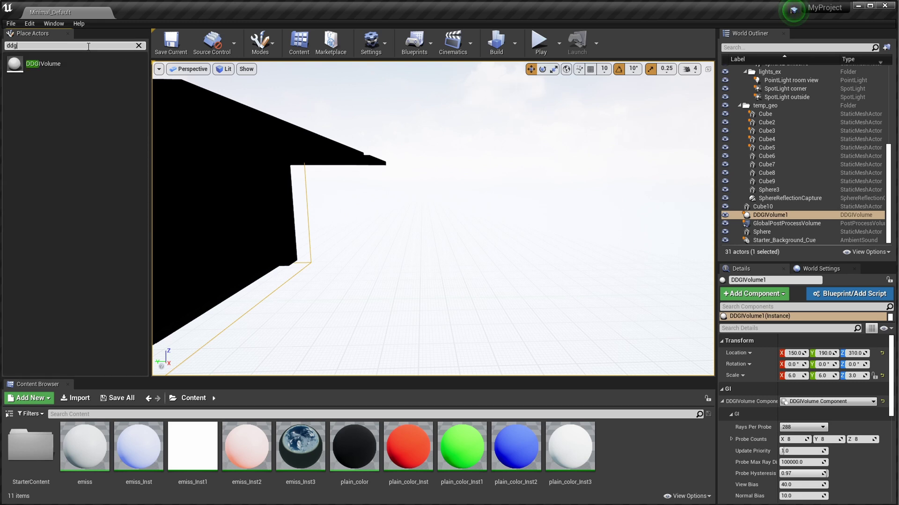
{"action": "left_click_drag", "start_coordinate": [19, 63], "coordinate": [550, 254]}
{"action": "right_click_drag", "start_coordinate": [550, 254], "coordinate": [627, 297]}
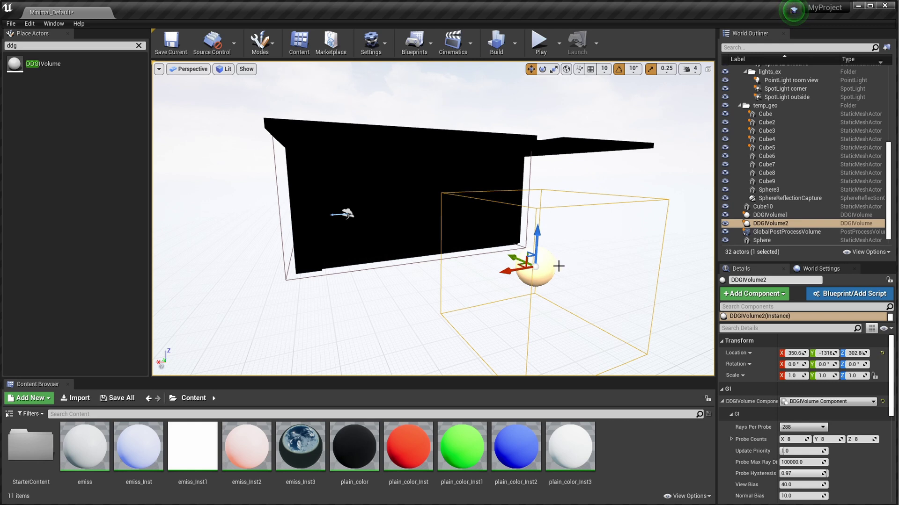
{"action": "key", "text": "Delete"}
{"action": "right_click_drag", "start_coordinate": [433, 218], "coordinate": [408, 124]}
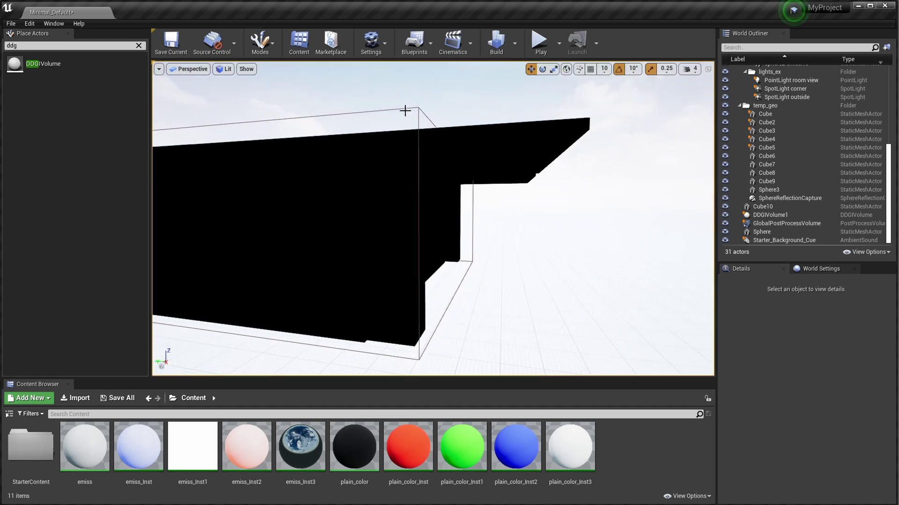
Step: Select DDGIVolume1 and fly the view inside the room to face the green wall
{"action": "left_click", "coordinate": [404, 111]}
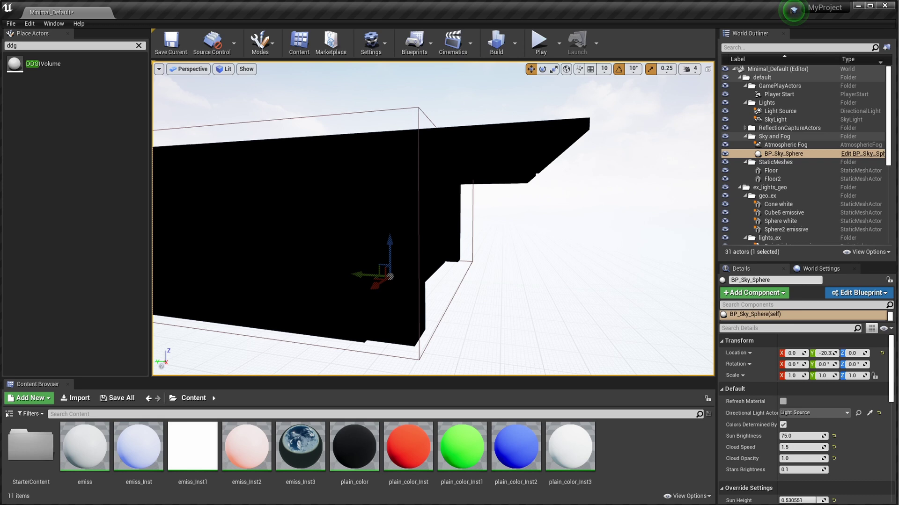
{"action": "left_click", "coordinate": [417, 107]}
{"action": "double_click", "coordinate": [773, 215]}
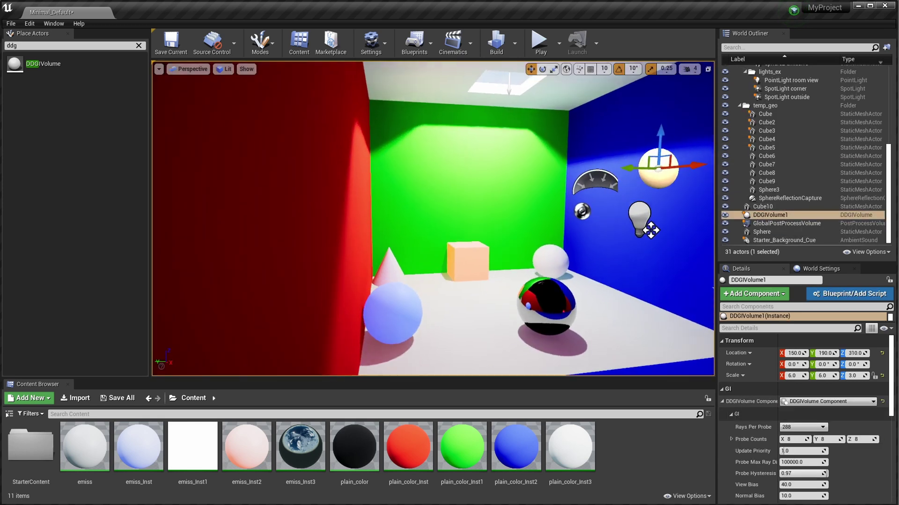
{"action": "left_click_drag", "start_coordinate": [338, 200], "coordinate": [338, 199]}
Step: Run r.RTXGI.DDGI 0 in the console to turn DDGI lighting off
{"action": "key", "text": "grave"}
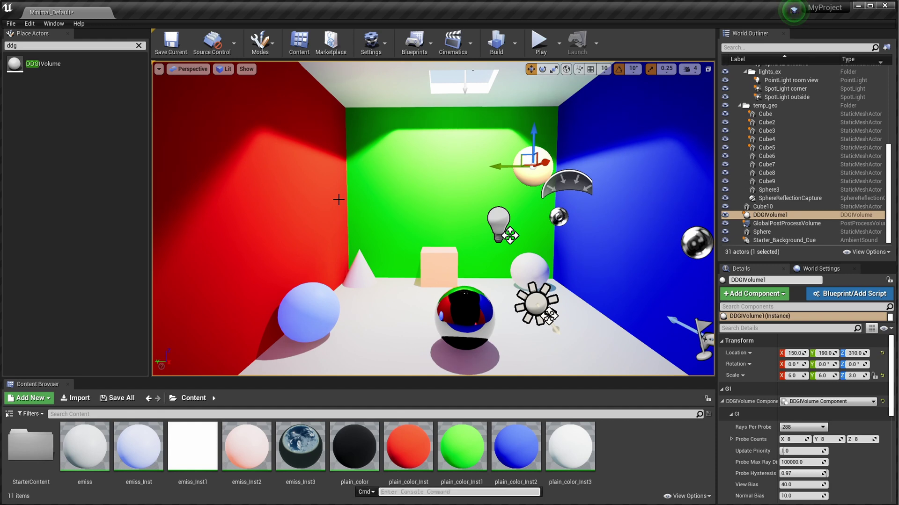
{"action": "type", "text": "ddgi"}
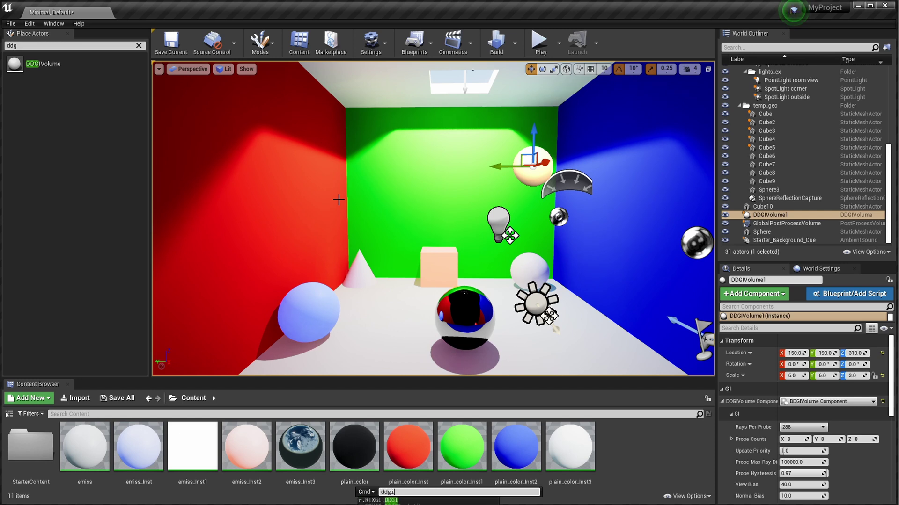
{"action": "key", "text": "Down"}
{"action": "type", "text": "0"}
{"action": "key", "text": "Return"}
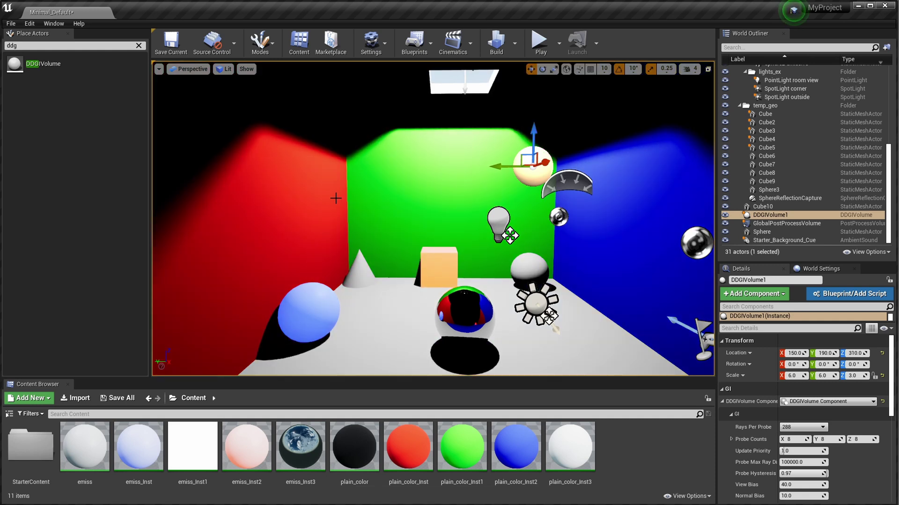
Step: Re-run the r.RTXGI.DDGI console command to bring the bounce lighting back
{"action": "right_click_drag", "start_coordinate": [338, 200], "coordinate": [502, 138]}
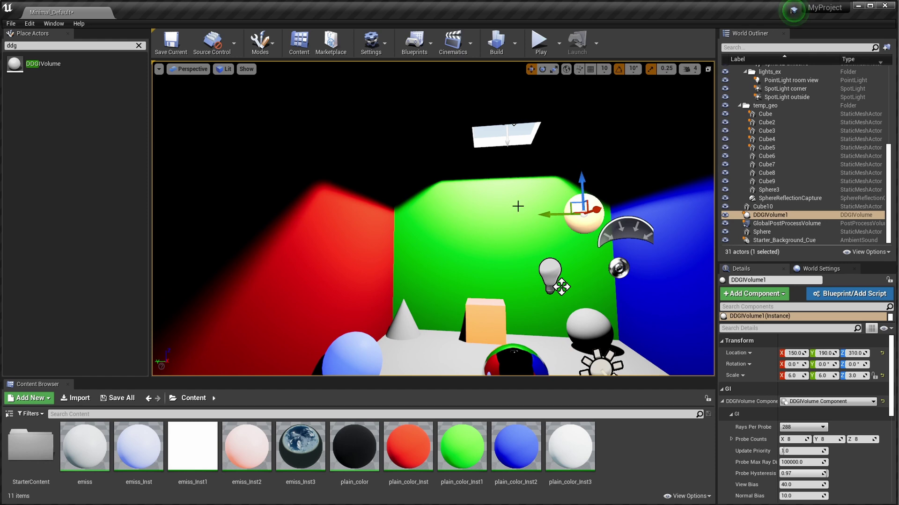
{"action": "scroll", "coordinate": [449, 194], "scroll_direction": "down", "scroll_amount": 5}
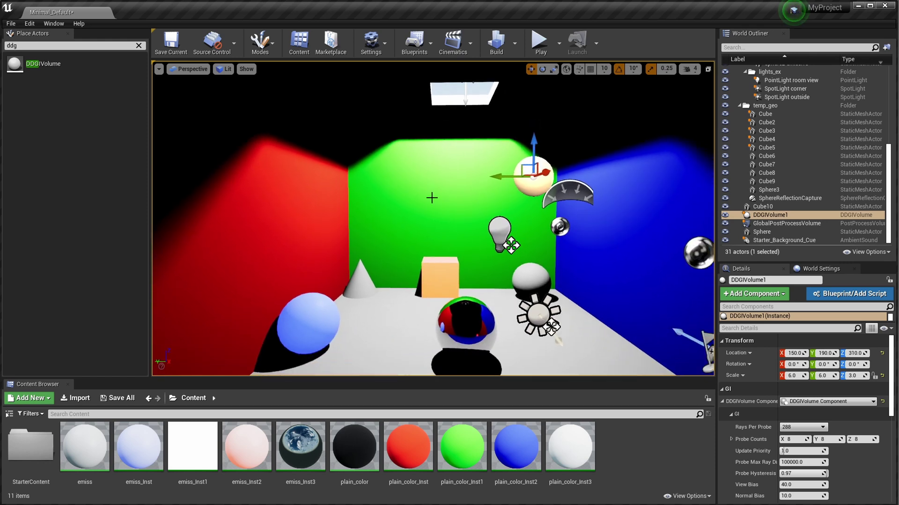
{"action": "key", "text": "grave"}
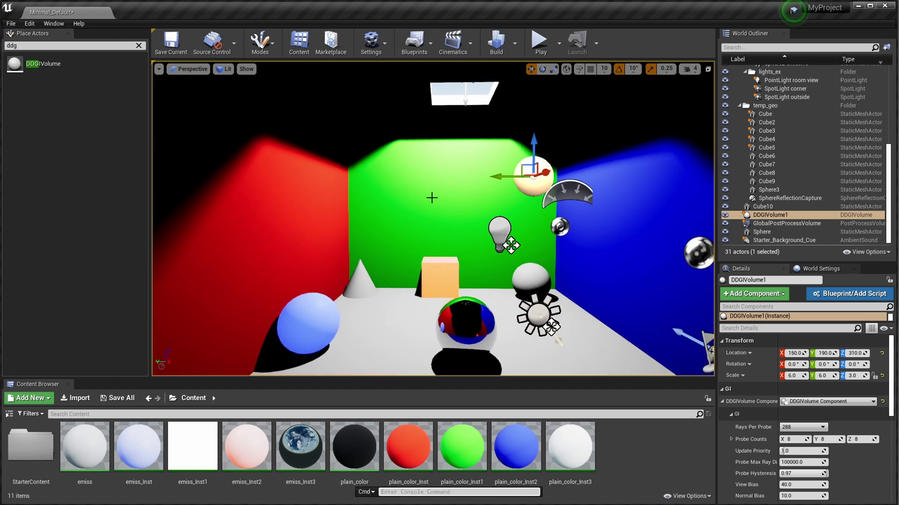
{"action": "type", "text": "r.RTXGI.DDGI 0"}
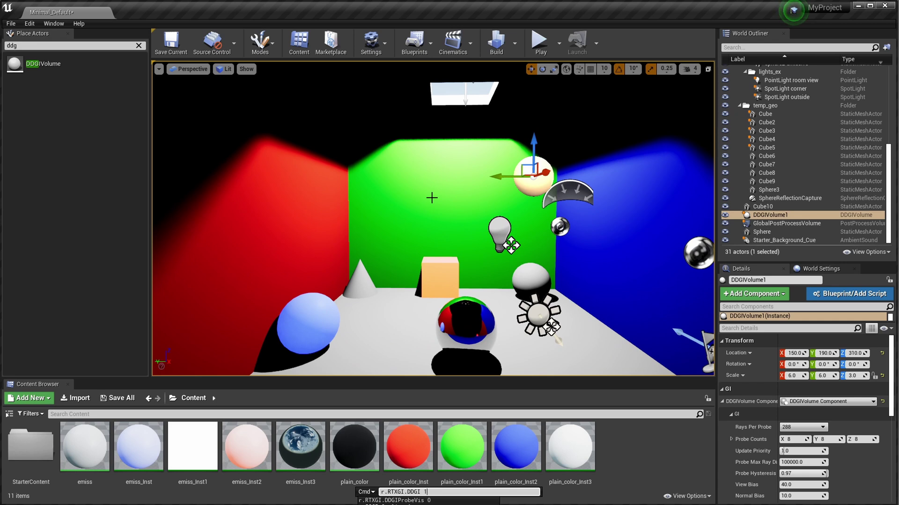
{"action": "key", "text": "Return"}
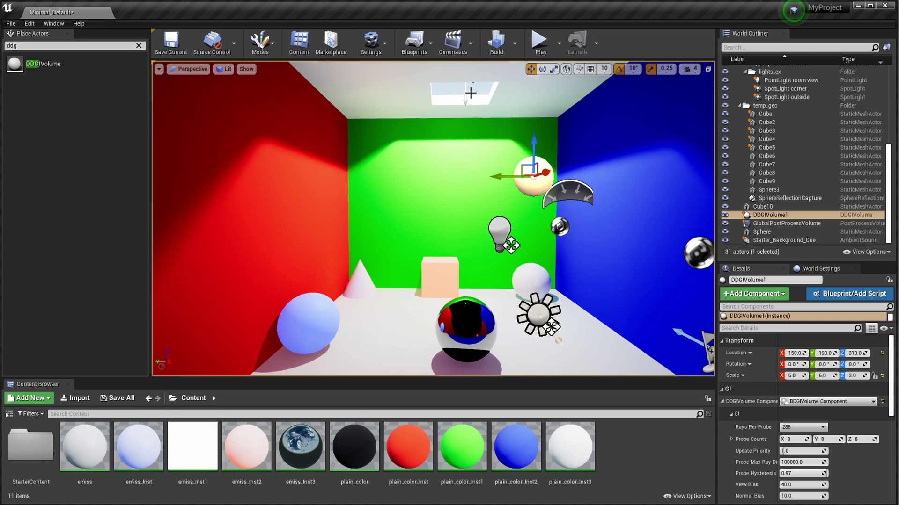
Step: Select the SpotLight outside actor above the ceiling opening and hide it
{"action": "left_click", "coordinate": [464, 86]}
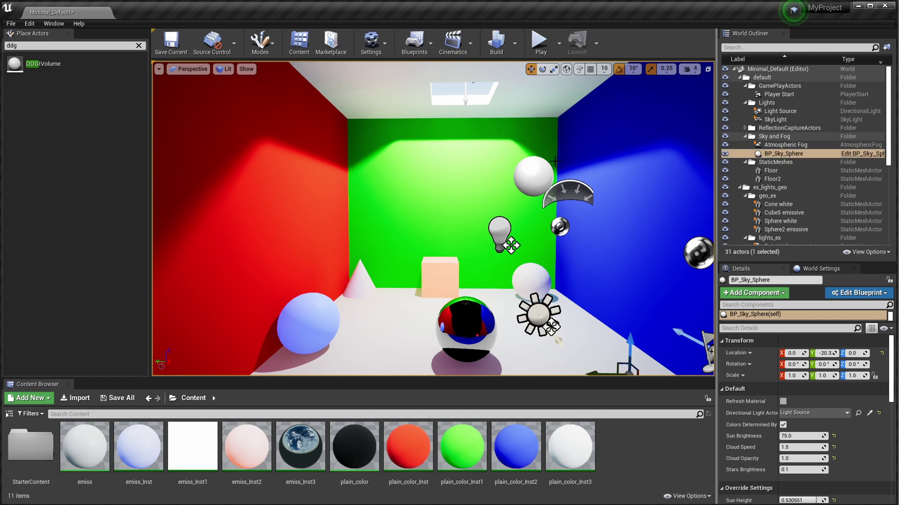
{"action": "scroll", "coordinate": [463, 87], "scroll_direction": "up", "scroll_amount": 3}
{"action": "right_click_drag", "start_coordinate": [536, 259], "coordinate": [559, 152]}
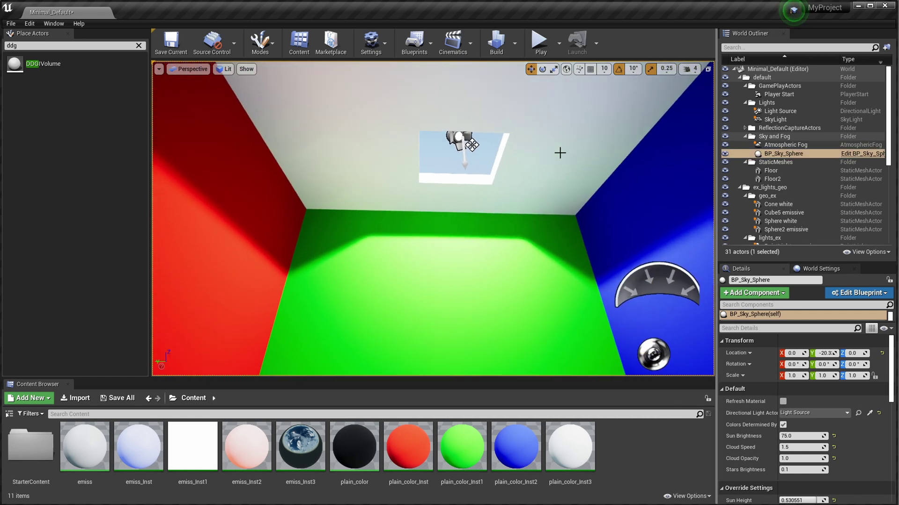
{"action": "left_click", "coordinate": [472, 146]}
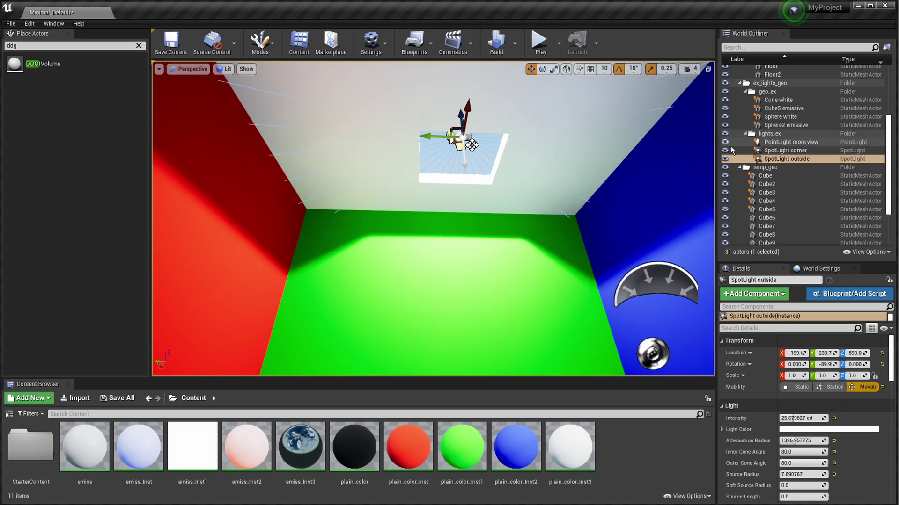
{"action": "left_click", "coordinate": [724, 160]}
Step: Apply plain_color_Inst3 to the back wall and frame the emissive sphere and cube
{"action": "right_click_drag", "start_coordinate": [422, 187], "coordinate": [412, 281]}
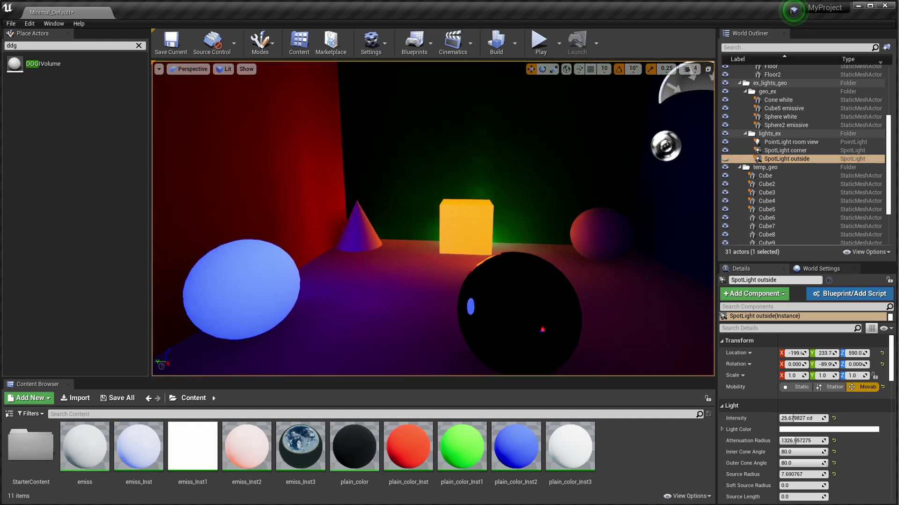
{"action": "left_click", "coordinate": [275, 275]}
{"action": "left_click", "coordinate": [490, 227]}
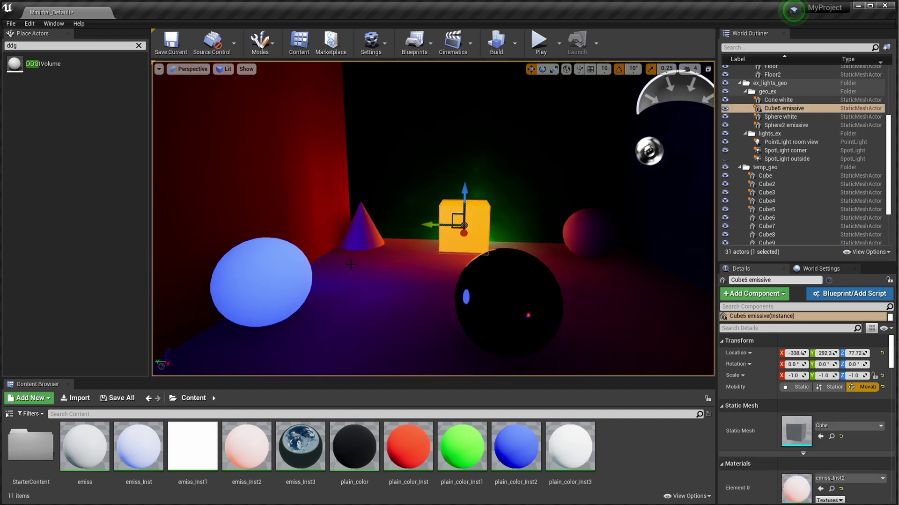
{"action": "scroll", "coordinate": [490, 226], "scroll_direction": "down", "scroll_amount": 2}
{"action": "left_click_drag", "start_coordinate": [570, 447], "coordinate": [487, 153]}
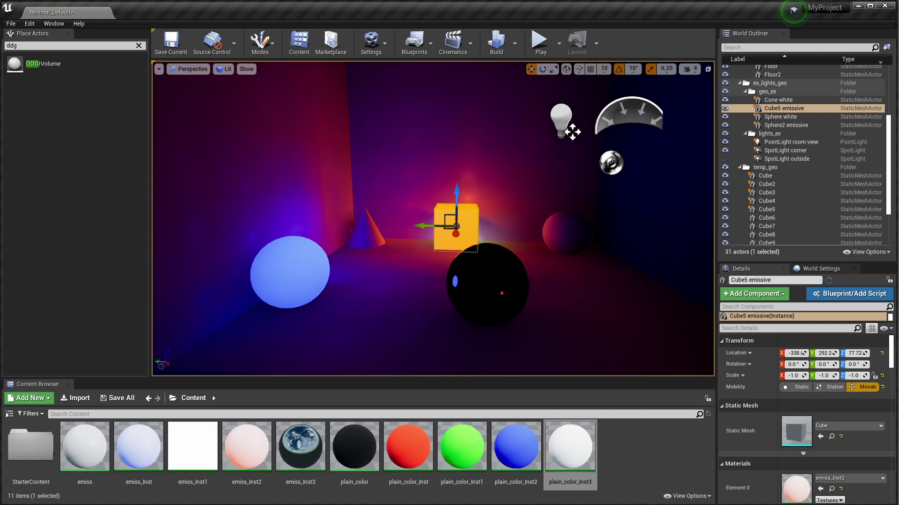
{"action": "left_click_drag", "start_coordinate": [507, 242], "coordinate": [502, 246]}
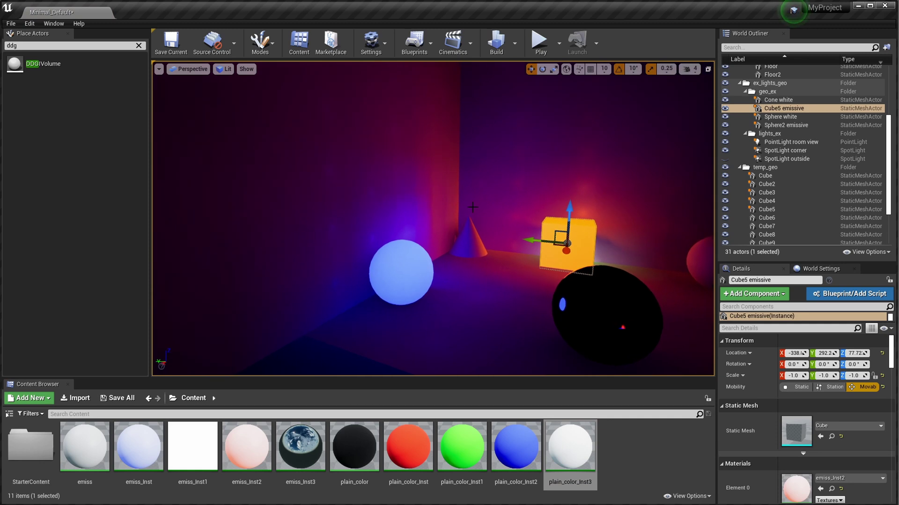
{"action": "left_click_drag", "start_coordinate": [474, 208], "coordinate": [366, 235]}
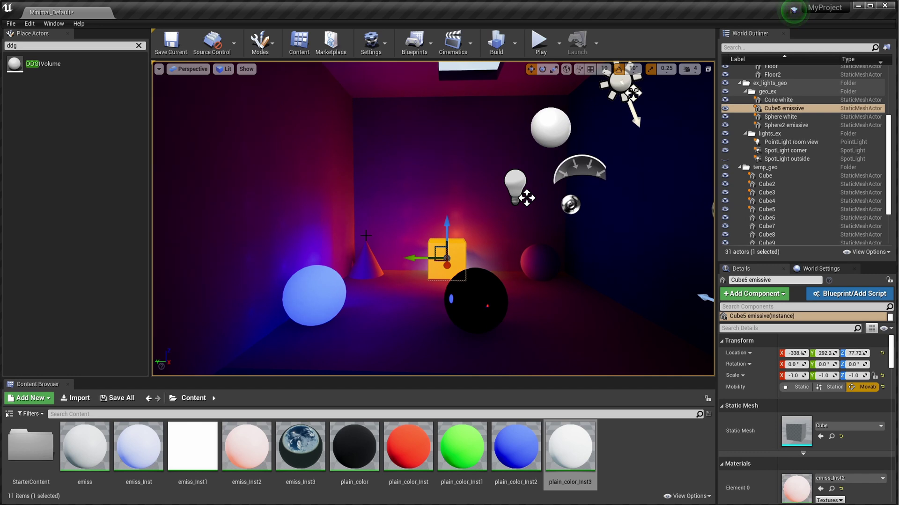